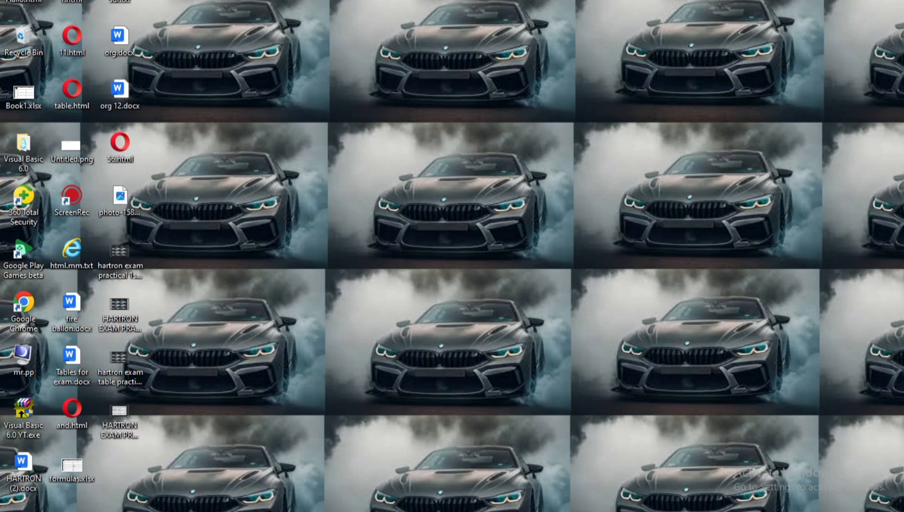
Switch to the Excel marks table, enter =SUM(C2:E2) in F2 and fill the formula down through F6
{"action": "key", "text": "alt+Tab"}
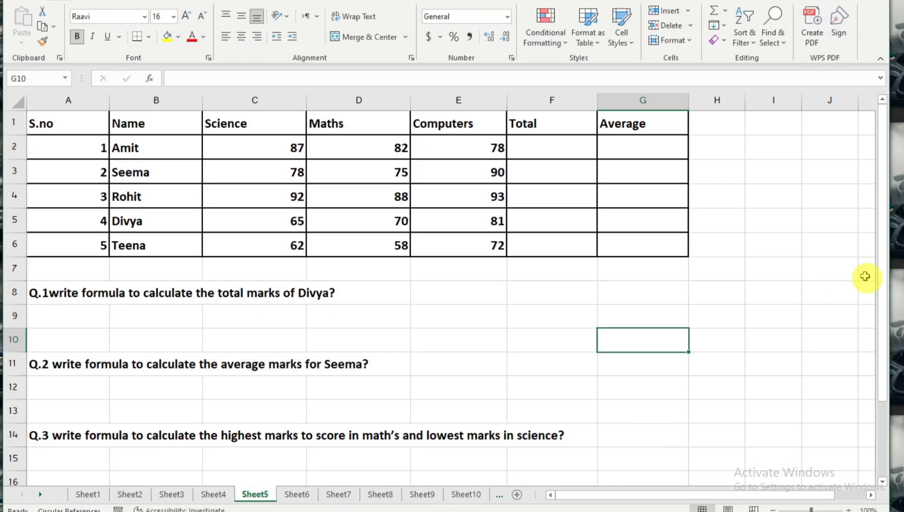
{"action": "left_click_drag", "start_coordinate": [896, 269], "coordinate": [897, 275]}
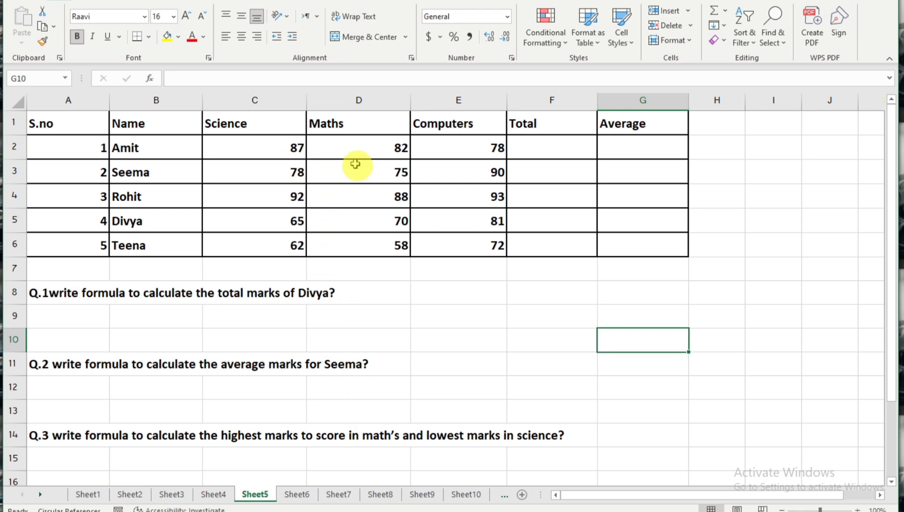
{"action": "left_click", "coordinate": [546, 148]}
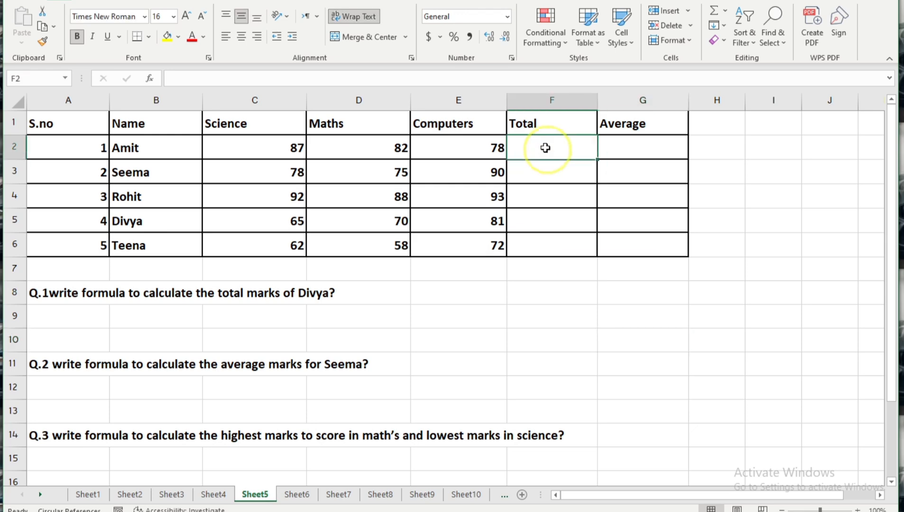
{"action": "type", "text": "=SUM"}
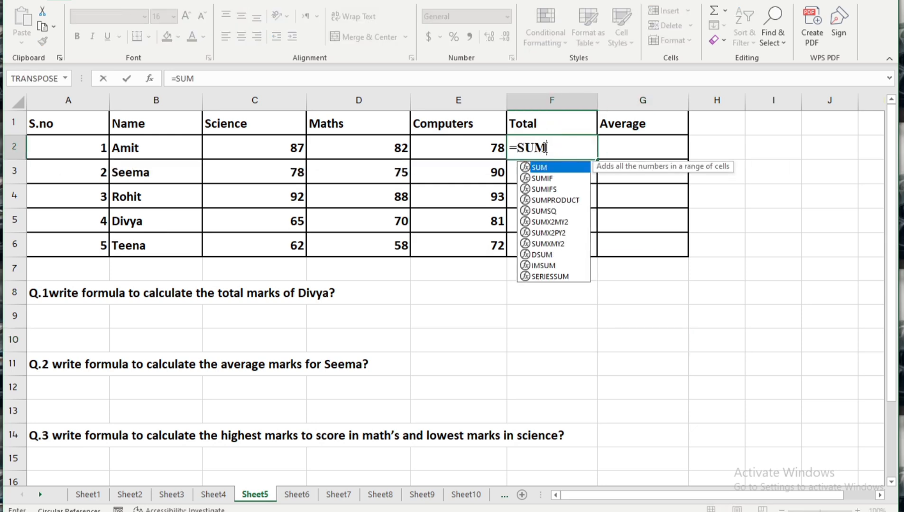
{"action": "type", "text": "("}
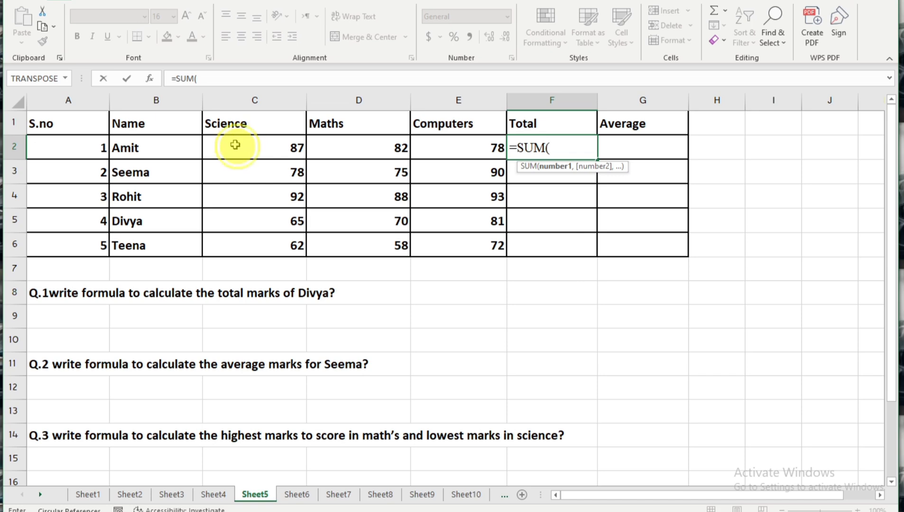
{"action": "left_click_drag", "start_coordinate": [237, 145], "coordinate": [447, 150]}
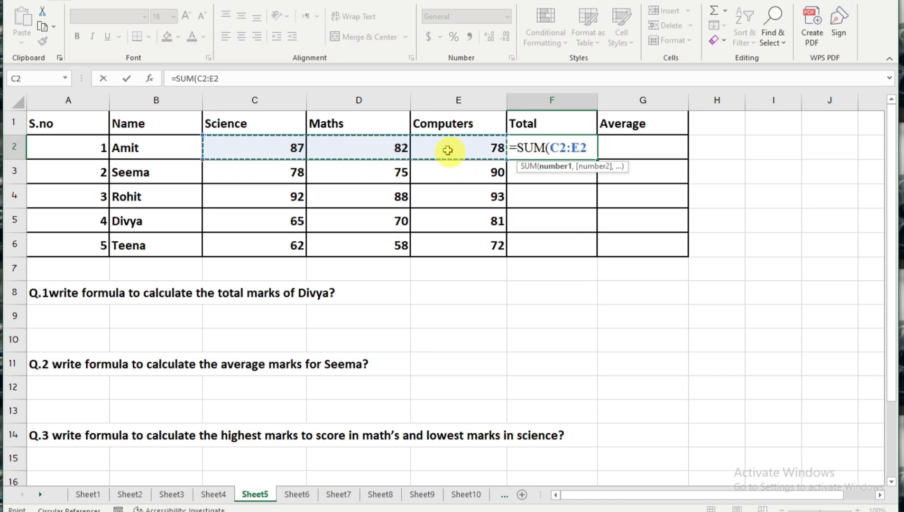
{"action": "type", "text": ")"}
{"action": "key", "text": "Return"}
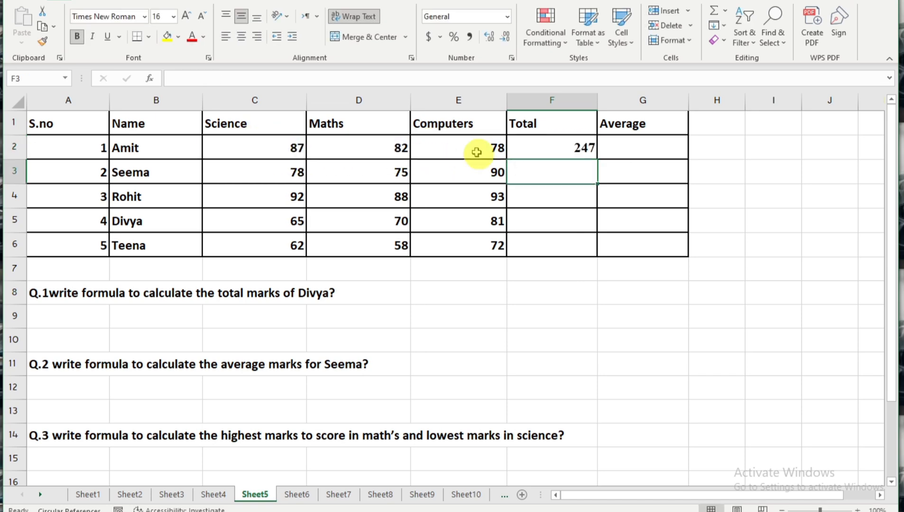
{"action": "left_click", "coordinate": [584, 148]}
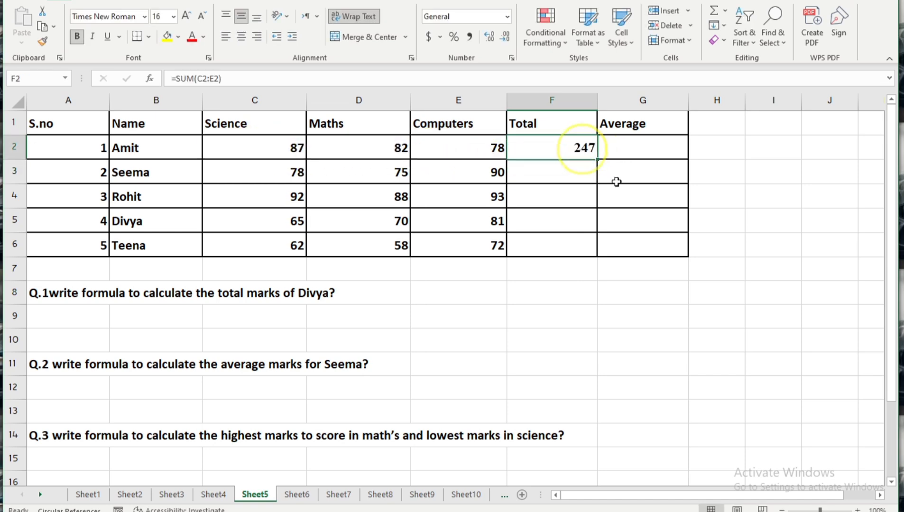
{"action": "double_click", "coordinate": [597, 160]}
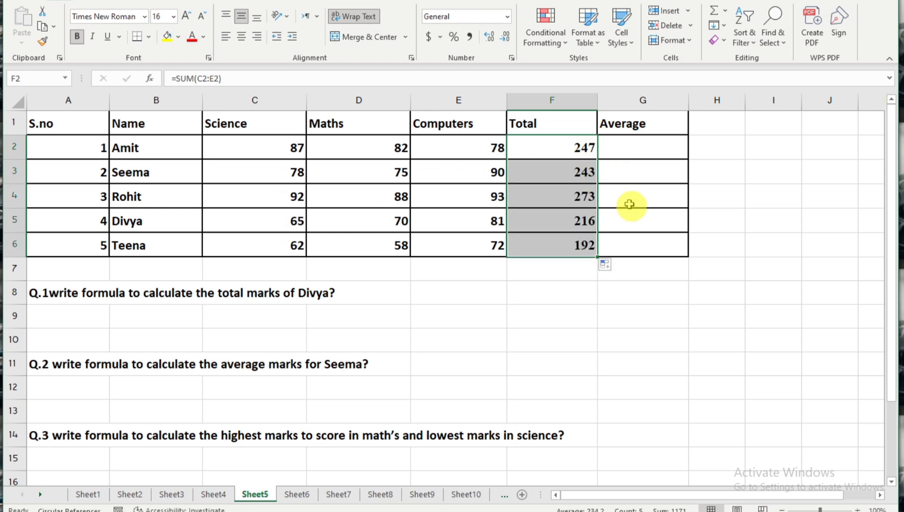
Enter =AVERAGE(C2:E2) in G2 and fill the formula down the Average column through G6
{"action": "left_click", "coordinate": [638, 149]}
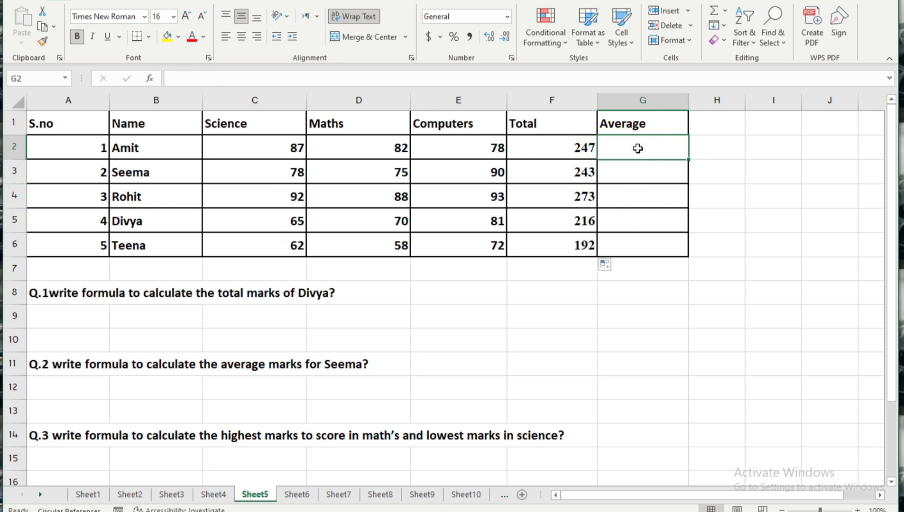
{"action": "type", "text": "=AVER"}
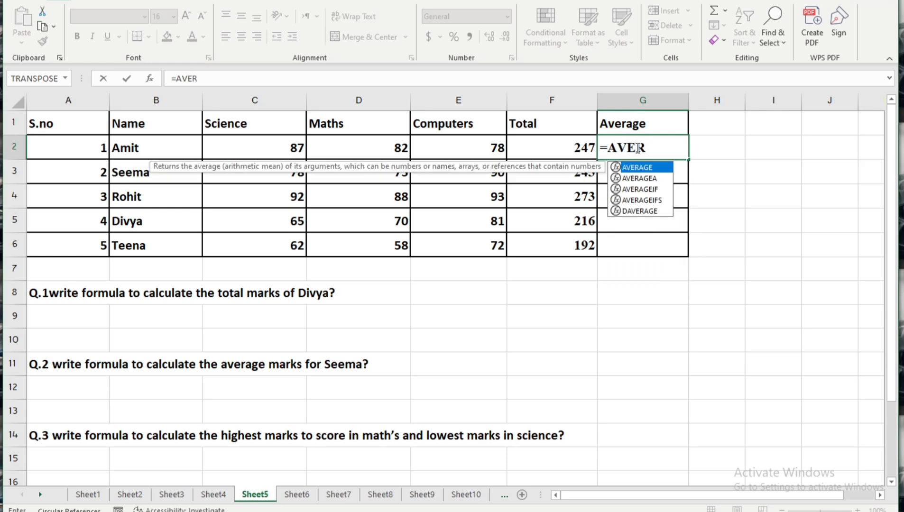
{"action": "key", "text": "Tab"}
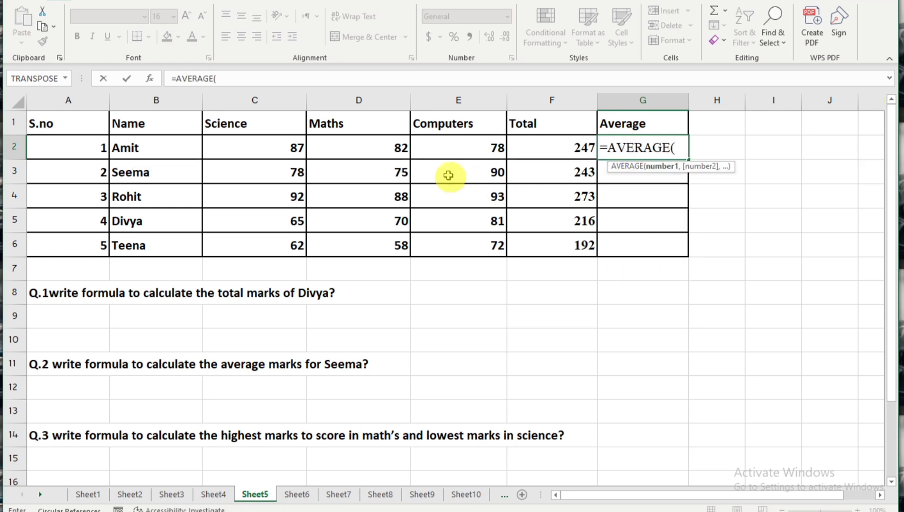
{"action": "left_click", "coordinate": [307, 151]}
{"action": "left_click_drag", "start_coordinate": [308, 151], "coordinate": [452, 149]}
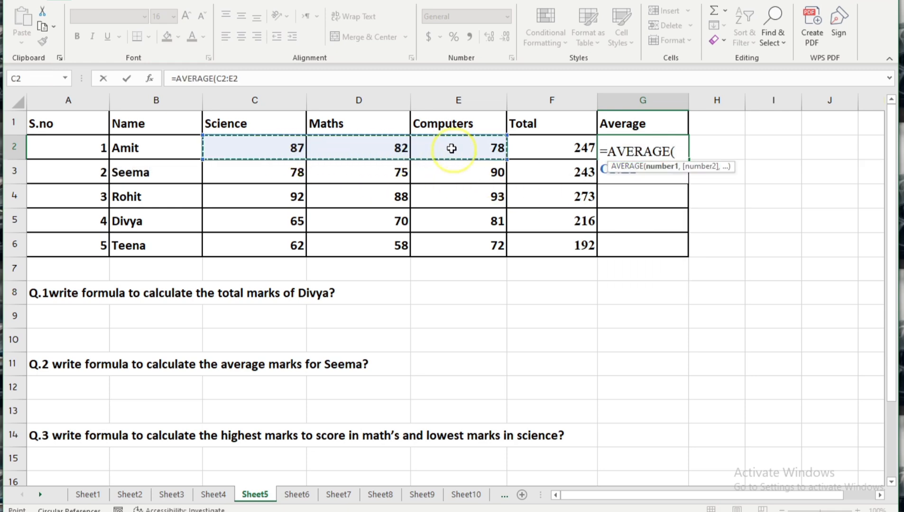
{"action": "type", "text": ")"}
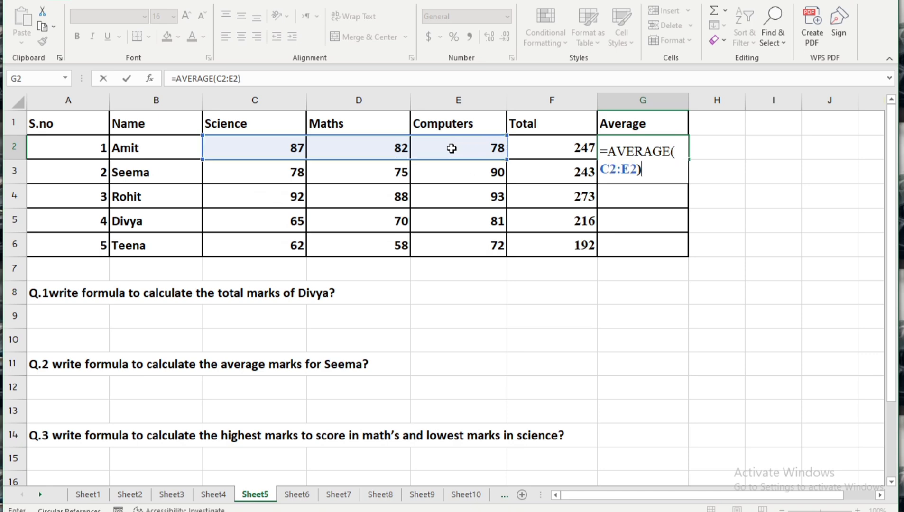
{"action": "key", "text": "Return"}
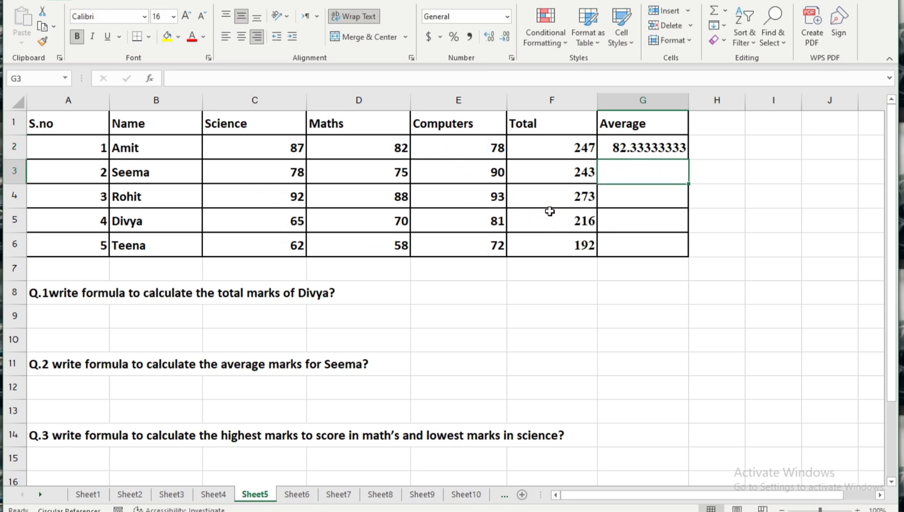
{"action": "left_click", "coordinate": [655, 147]}
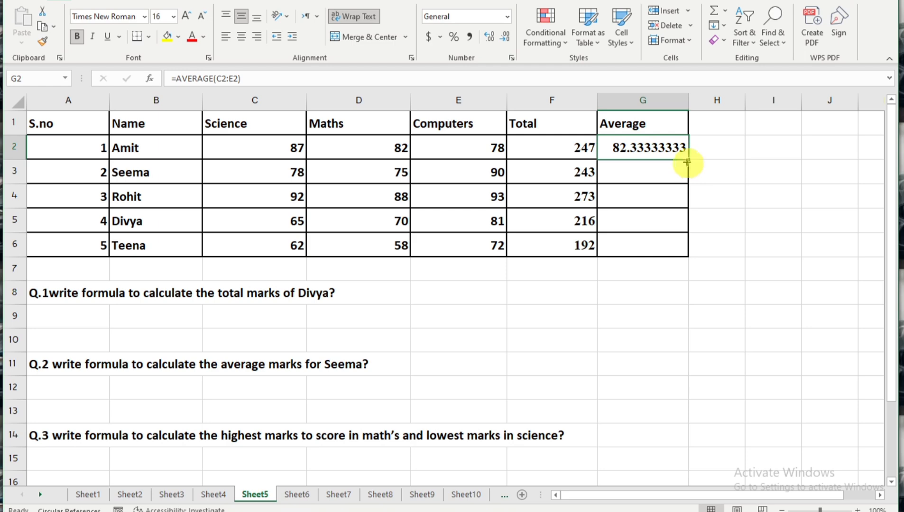
{"action": "left_click_drag", "start_coordinate": [691, 158], "coordinate": [678, 249]}
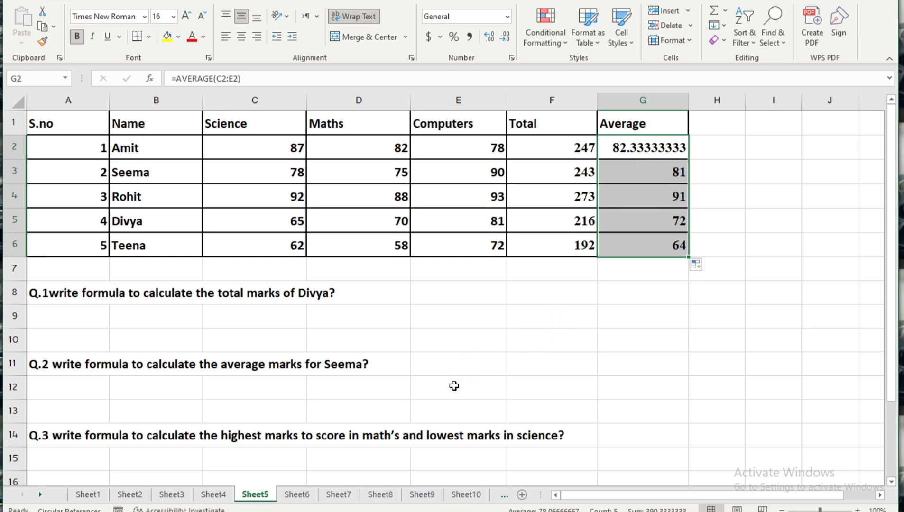
Enter the formula =SUM(C5) in cell B9, below the Q.1 total marks question
{"action": "left_click", "coordinate": [166, 315]}
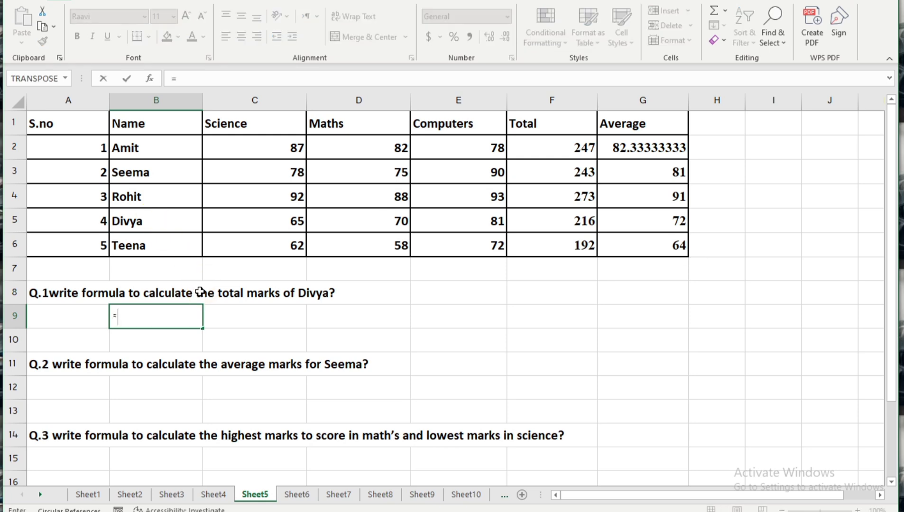
{"action": "type", "text": "SUM"}
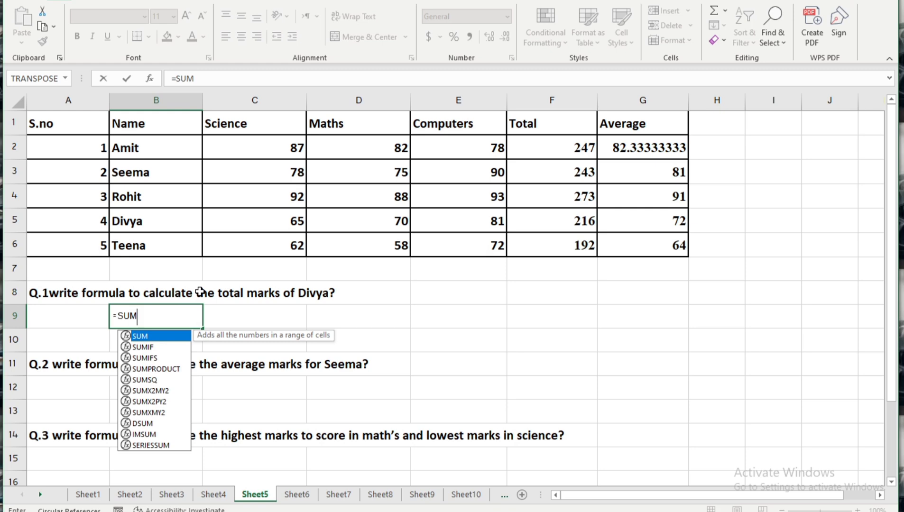
{"action": "type", "text": "("}
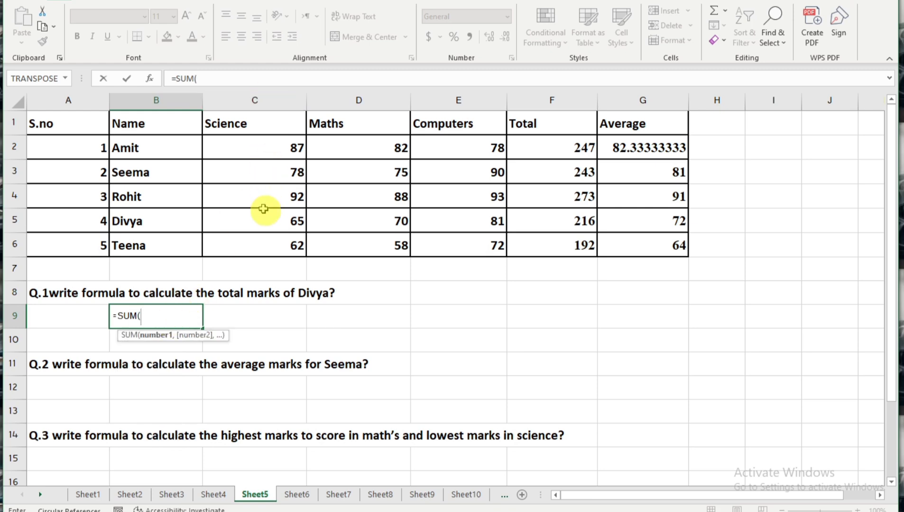
{"action": "type", "text": "C"}
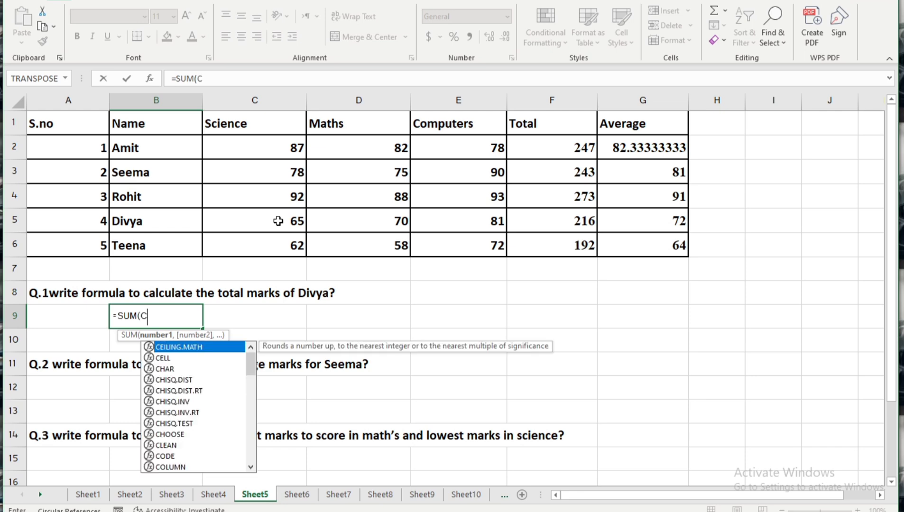
{"action": "type", "text": "5"}
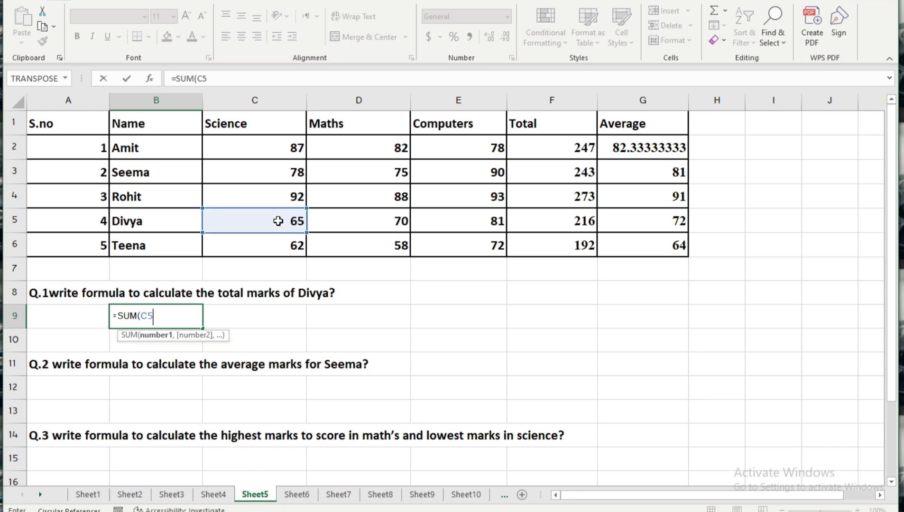
{"action": "type", "text": ")"}
{"action": "left_click", "coordinate": [278, 221]}
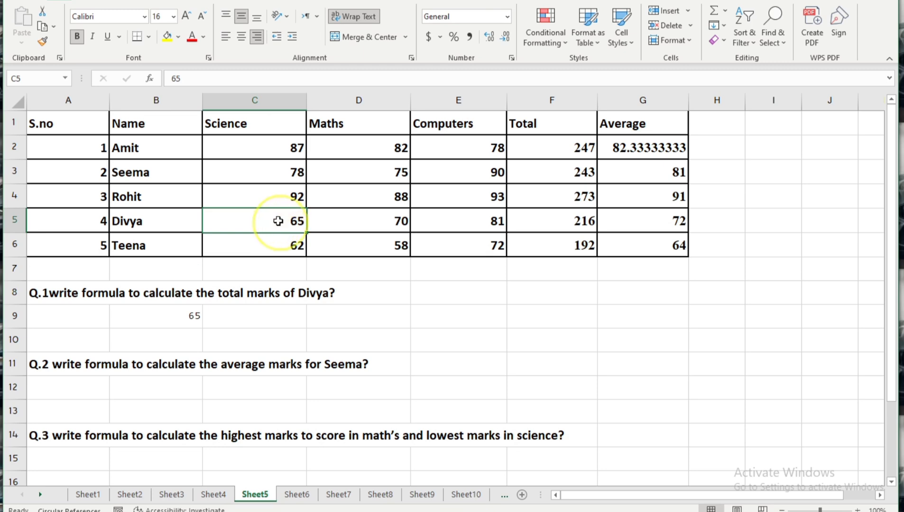
Change the range in cell B9's SUM formula so that it reads =SUM(C5:E5)
{"action": "left_click", "coordinate": [196, 316]}
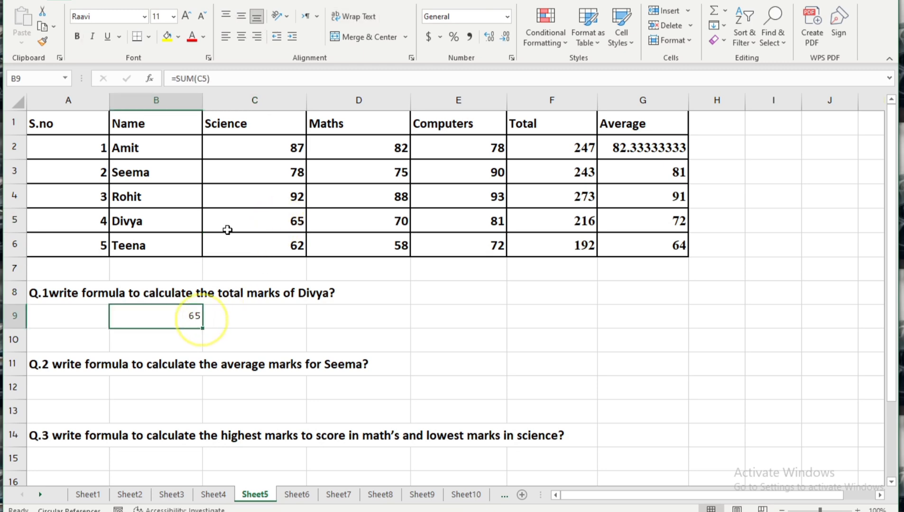
{"action": "left_click", "coordinate": [206, 79]}
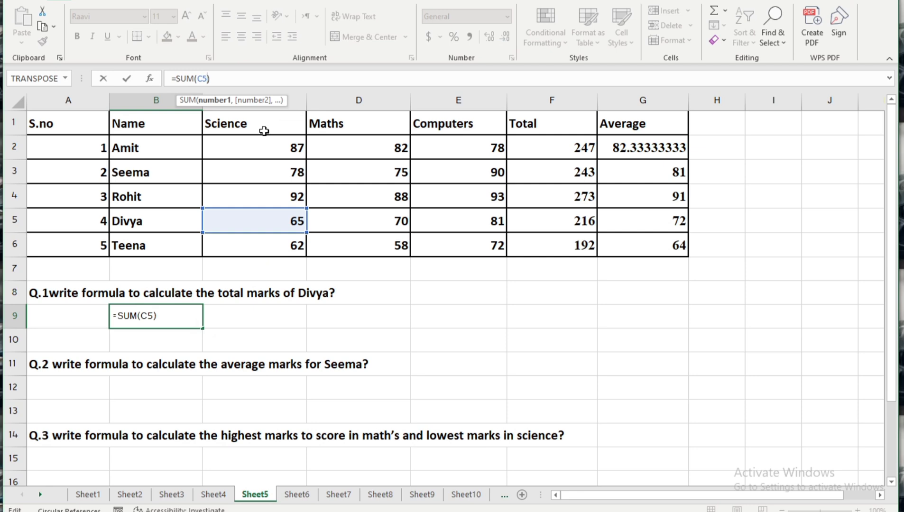
{"action": "key", "text": "BackSpace"}
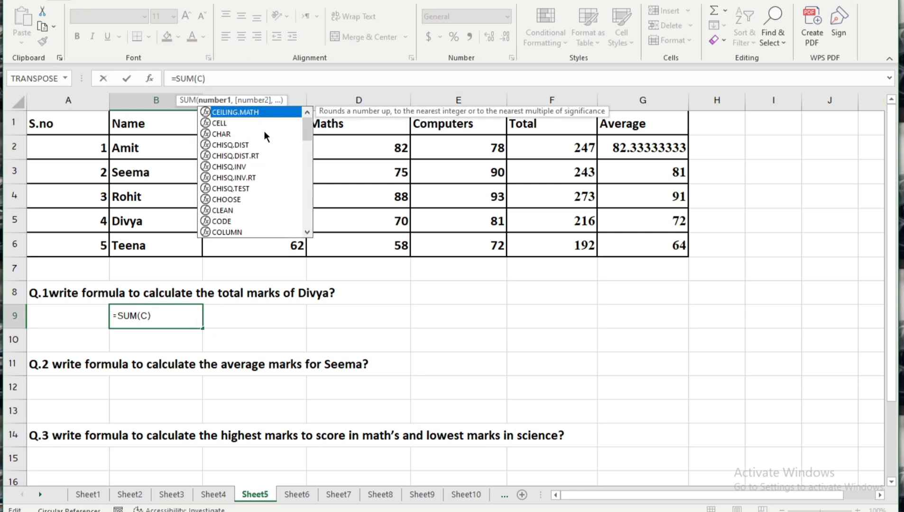
{"action": "key", "text": "BackSpace"}
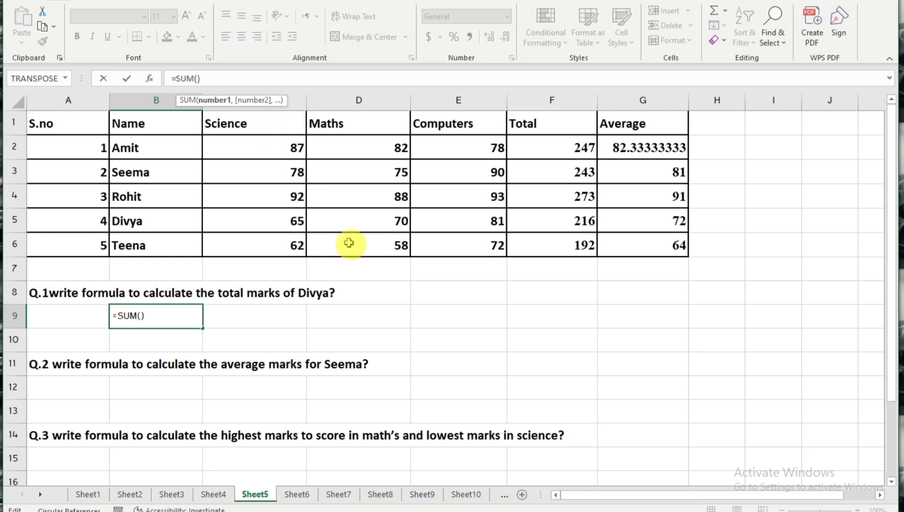
{"action": "left_click_drag", "start_coordinate": [293, 224], "coordinate": [418, 222]}
{"action": "left_click", "coordinate": [234, 78]}
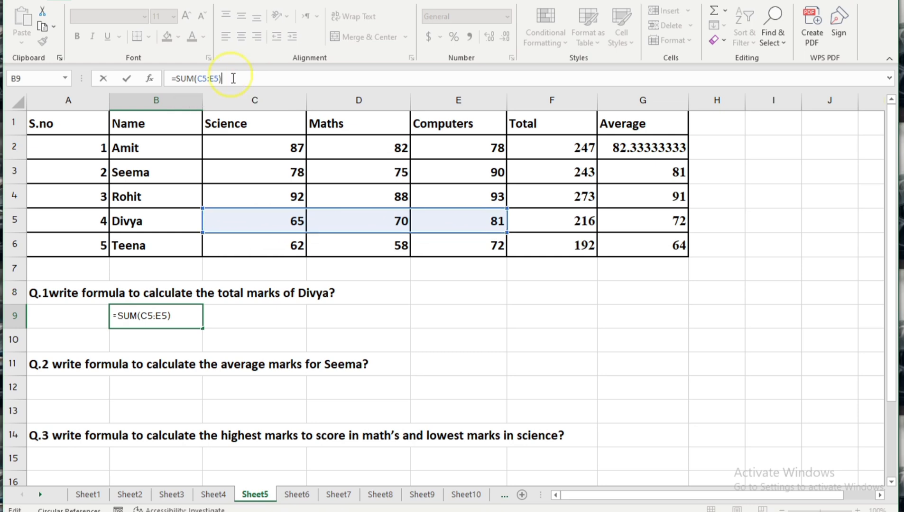
{"action": "key", "text": "Return"}
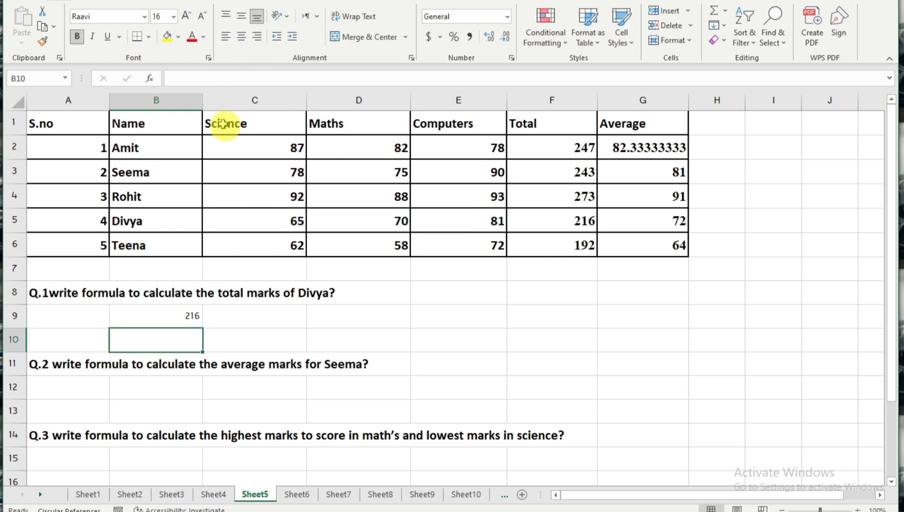
Format the Q.1 answer in cell B9 as bold with a font size of 16
{"action": "left_click", "coordinate": [180, 316]}
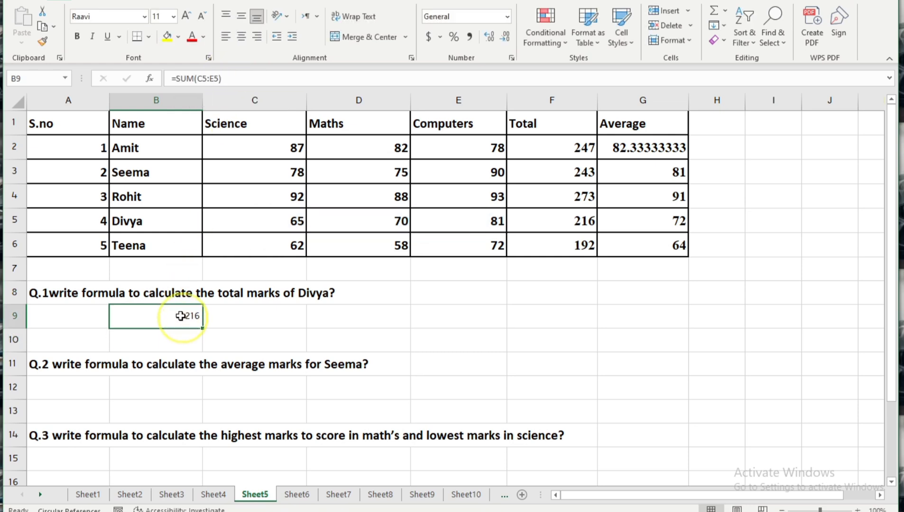
{"action": "left_click", "coordinate": [186, 17]}
{"action": "left_click", "coordinate": [186, 17]}
{"action": "left_click", "coordinate": [186, 17]}
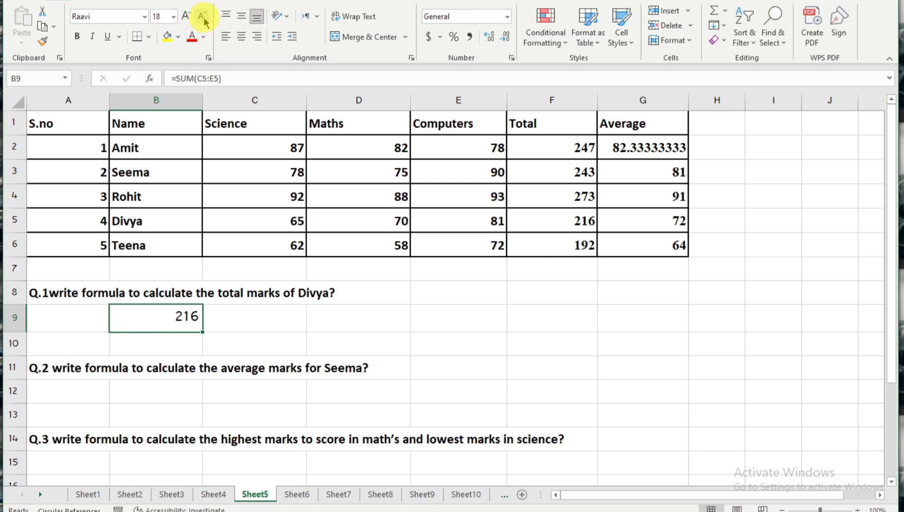
{"action": "left_click", "coordinate": [204, 18]}
{"action": "left_click", "coordinate": [79, 37]}
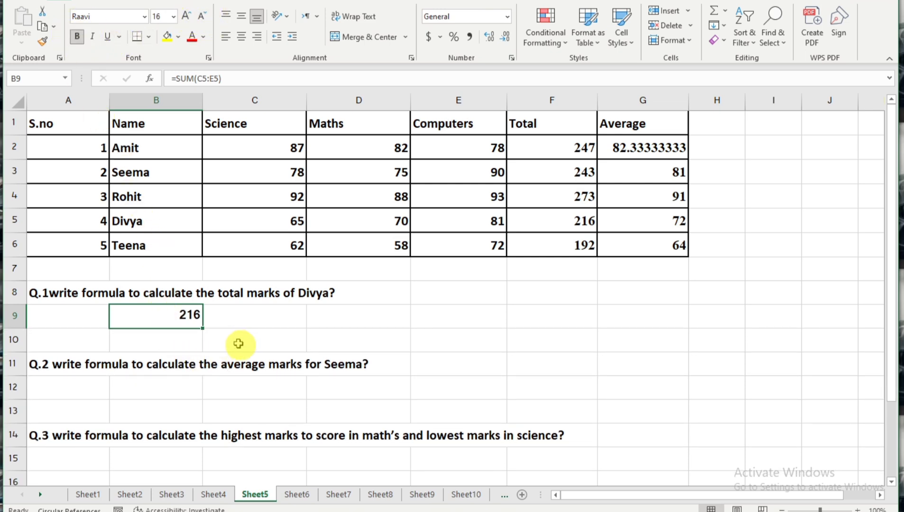
Answer Q.2 in cell C12 with the formula =AVERAGE(C3:E3)
{"action": "left_click", "coordinate": [223, 389]}
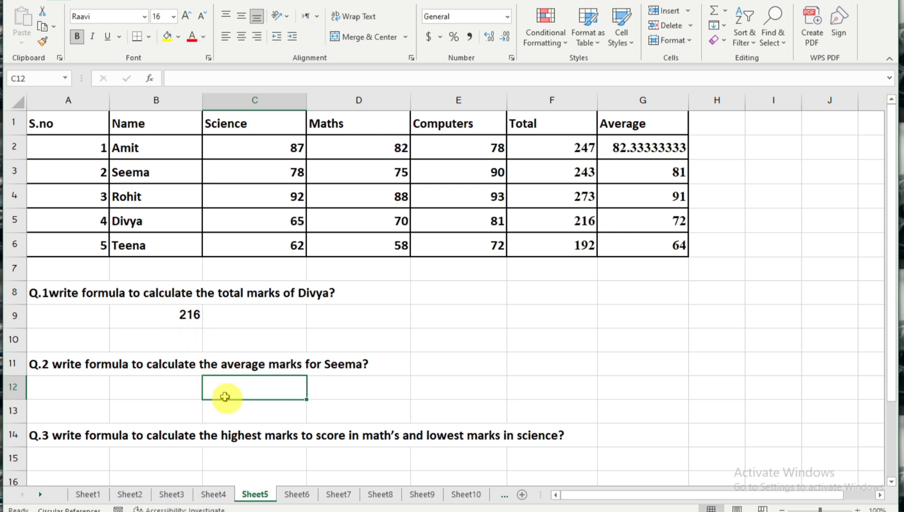
{"action": "type", "text": "=A"}
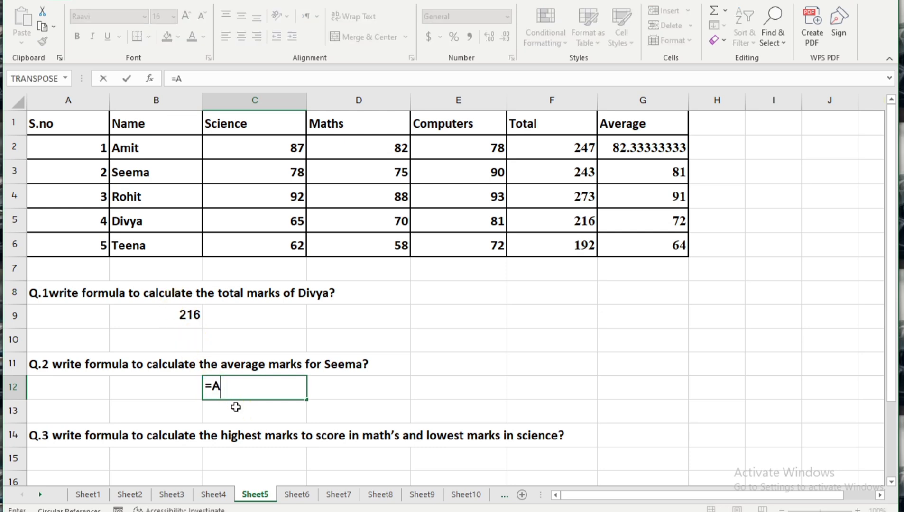
{"action": "type", "text": "VER"}
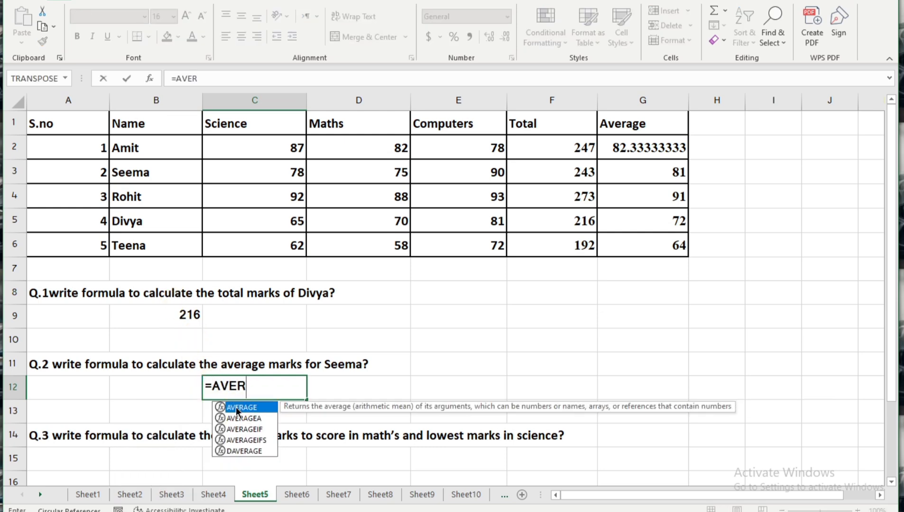
{"action": "double_click", "coordinate": [236, 408]}
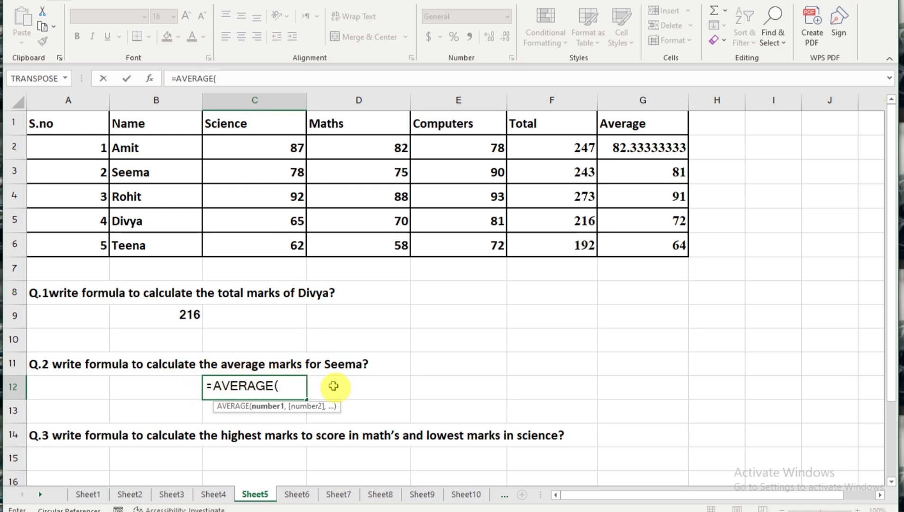
{"action": "left_click_drag", "start_coordinate": [262, 172], "coordinate": [441, 172]}
{"action": "type", "text": ")"}
{"action": "key", "text": "Return"}
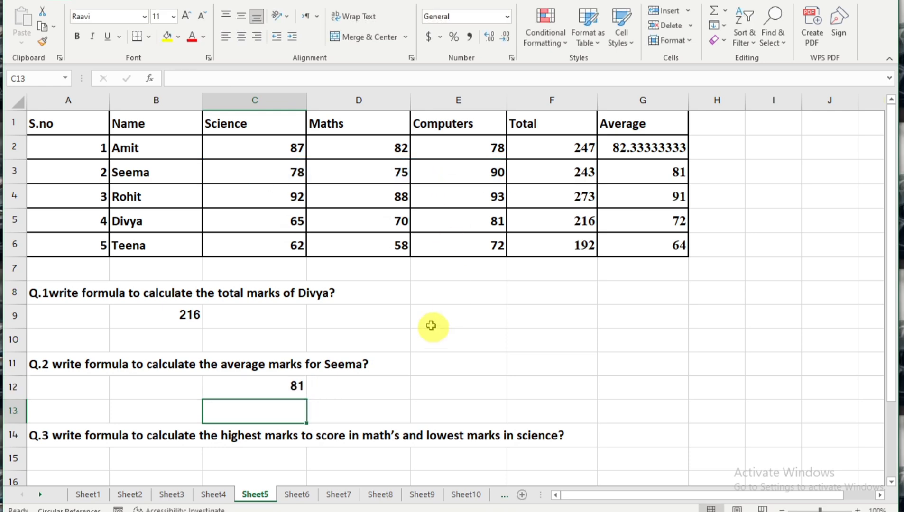
{"action": "left_click", "coordinate": [274, 390]}
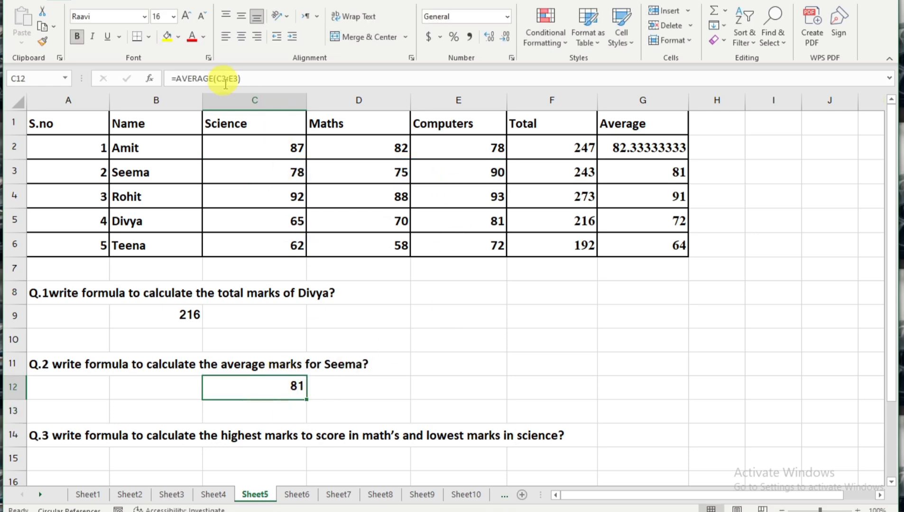
Calculate the highest Maths mark for Q.3 in cell C15 with =MAX(D2:D6)
{"action": "scroll", "coordinate": [400, 353], "scroll_direction": "down", "scroll_amount": 1}
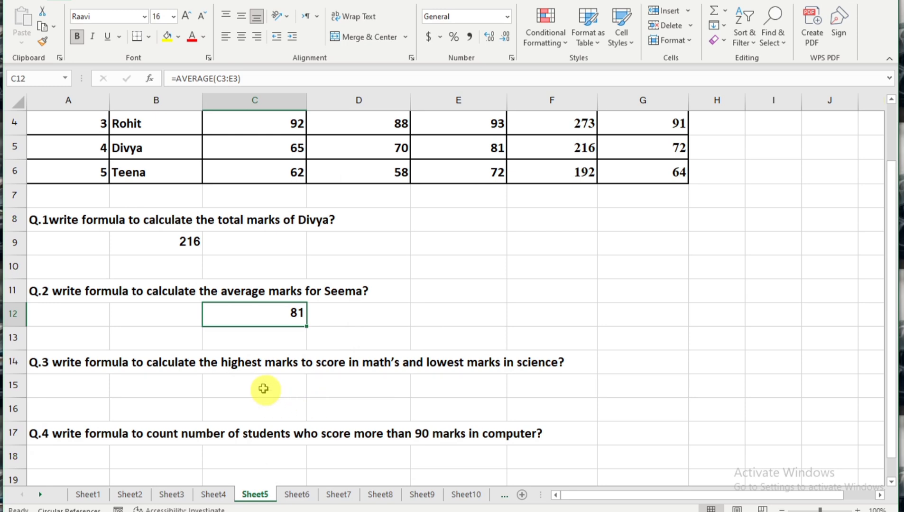
{"action": "left_click", "coordinate": [264, 388]}
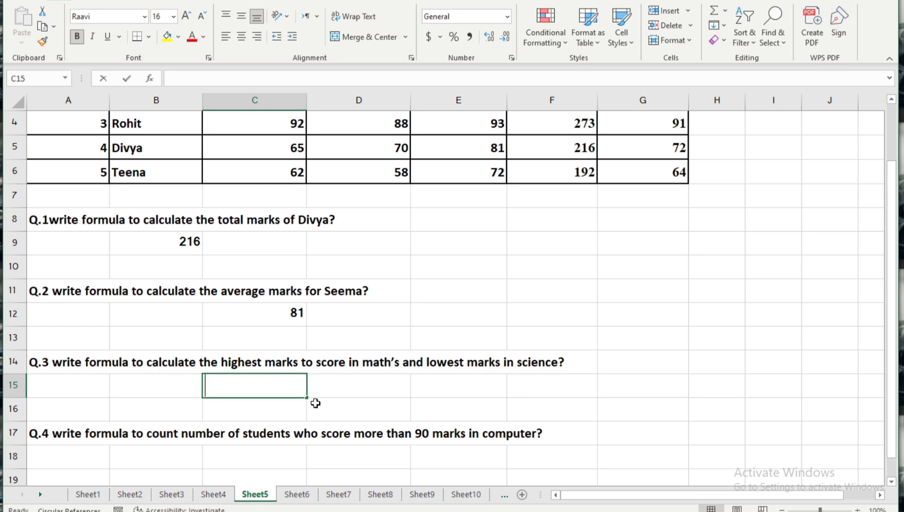
{"action": "type", "text": "=MAX("}
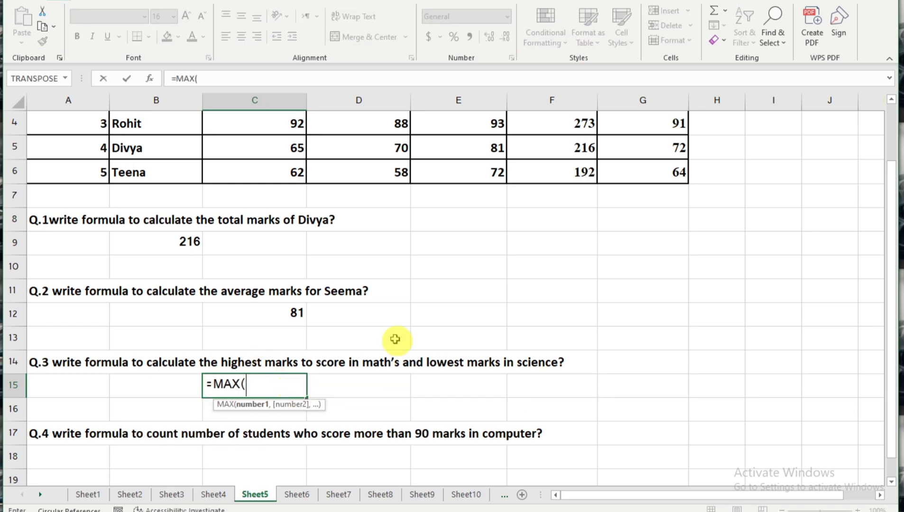
{"action": "scroll", "coordinate": [396, 337], "scroll_direction": "up", "scroll_amount": 1}
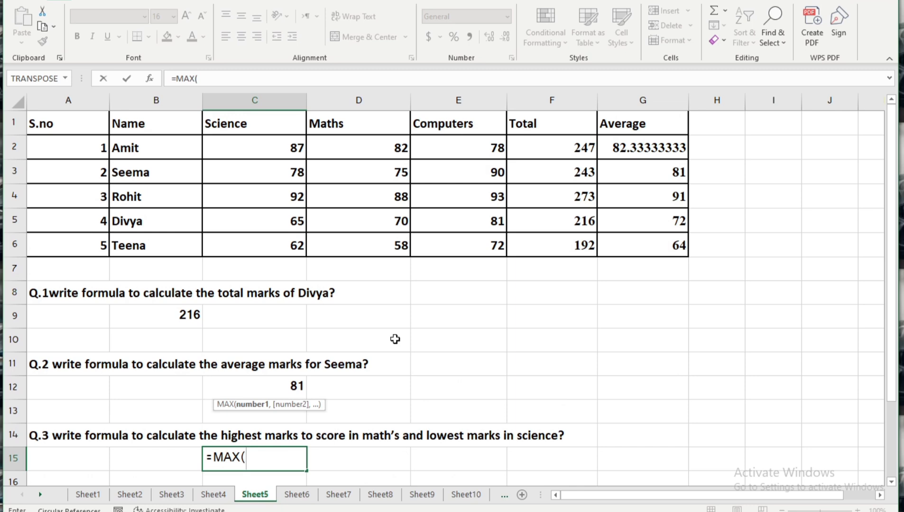
{"action": "left_click", "coordinate": [392, 149]}
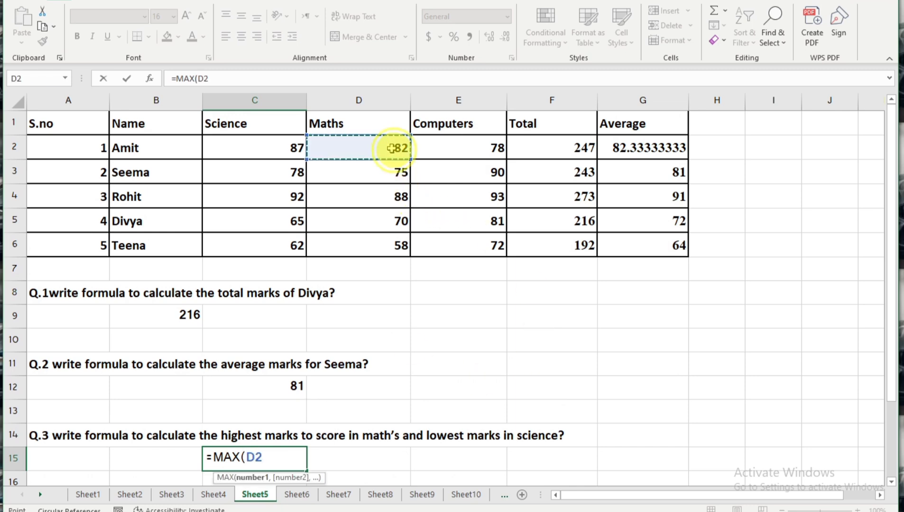
{"action": "left_click_drag", "start_coordinate": [391, 148], "coordinate": [391, 246]}
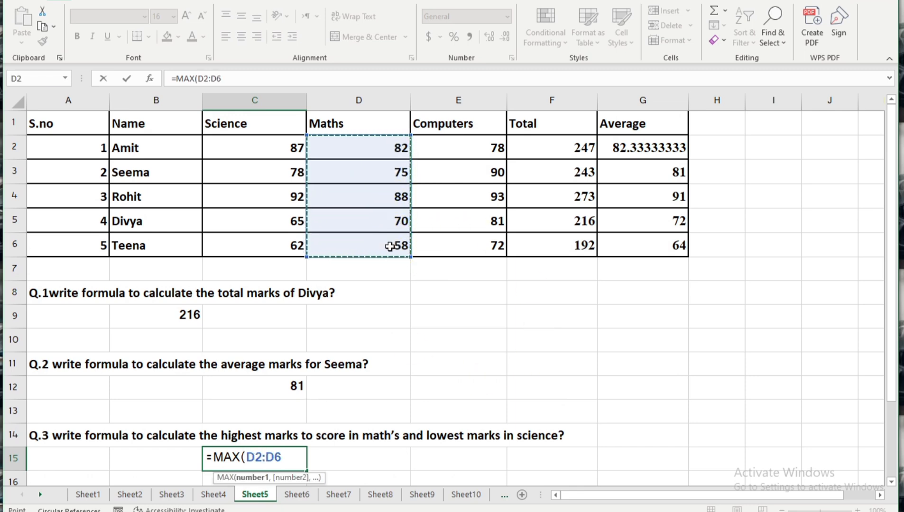
{"action": "key", "text": "Return"}
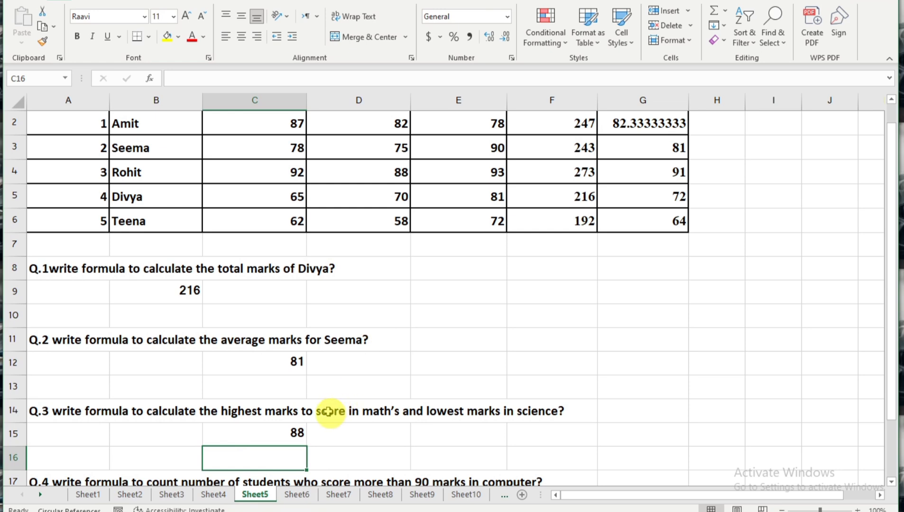
Calculate the lowest Science mark for Q.3 in cell C16 with =MIN(C2:C6)
{"action": "type", "text": "="}
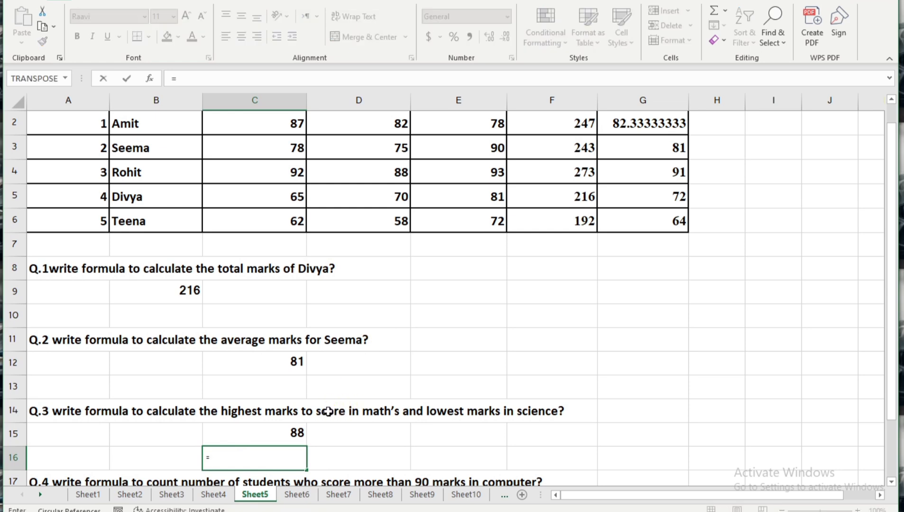
{"action": "type", "text": "MIN("}
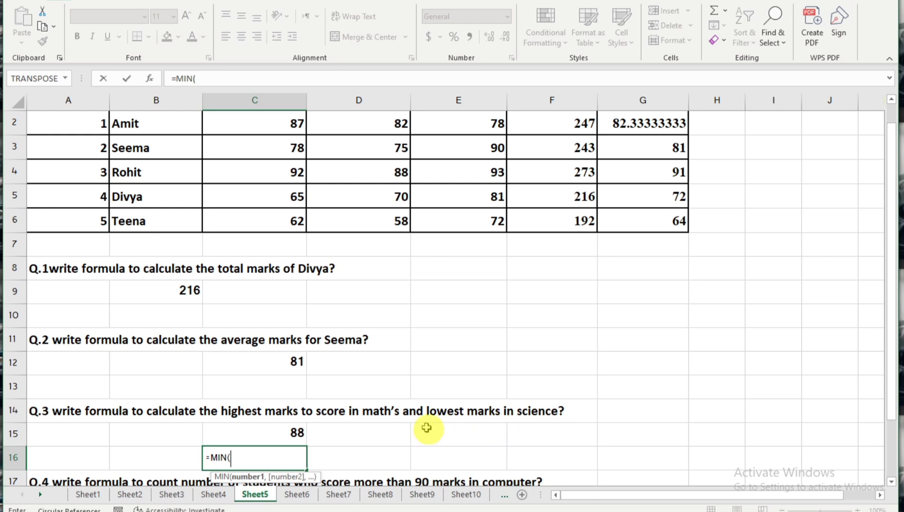
{"action": "scroll", "coordinate": [416, 294], "scroll_direction": "up", "scroll_amount": 1}
{"action": "scroll", "coordinate": [415, 295], "scroll_direction": "up", "scroll_amount": 1}
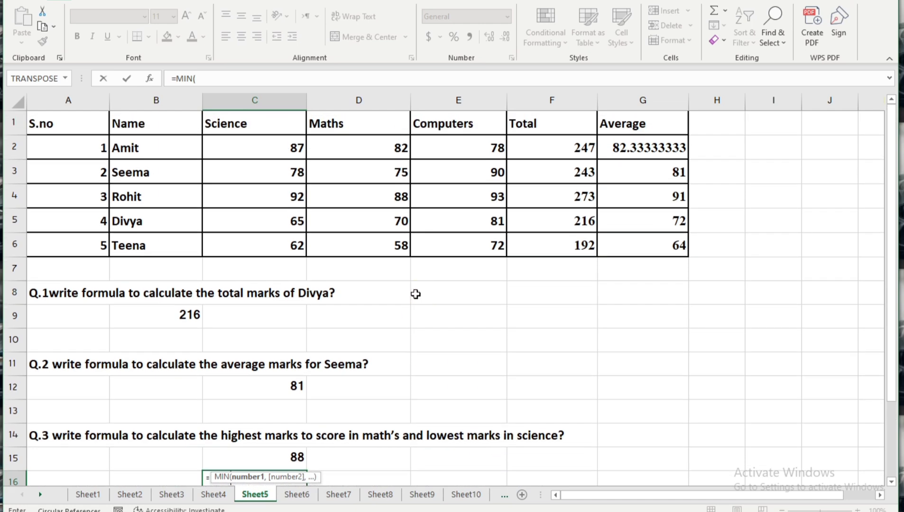
{"action": "left_click", "coordinate": [263, 148]}
{"action": "left_click_drag", "start_coordinate": [263, 148], "coordinate": [258, 245]}
{"action": "type", "text": ")"}
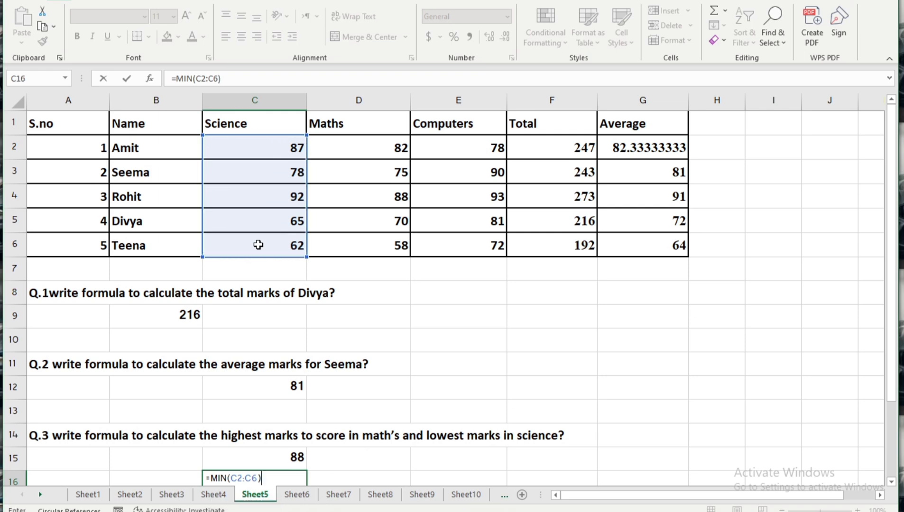
{"action": "key", "text": "Return"}
Format the lowest Science mark in cell C16 as bold with a font size of 16
{"action": "scroll", "coordinate": [327, 258], "scroll_direction": "down", "scroll_amount": 4}
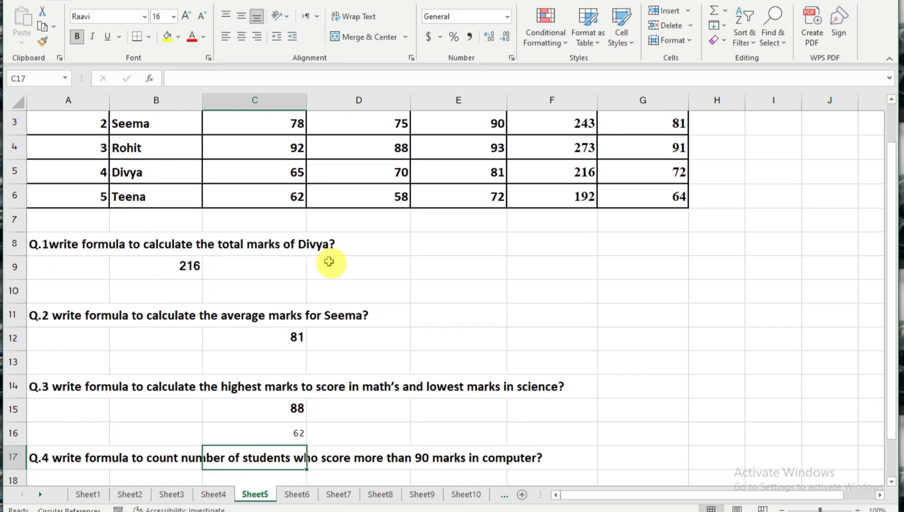
{"action": "left_click", "coordinate": [274, 361]}
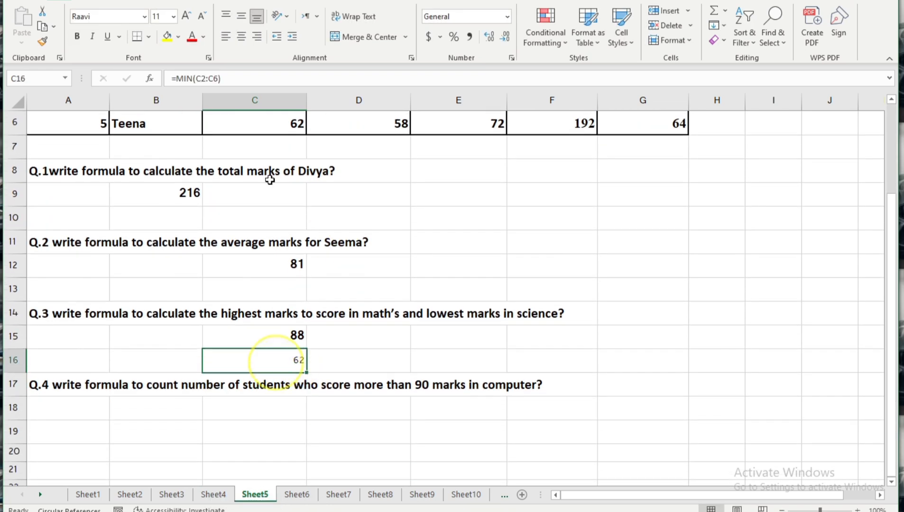
{"action": "left_click", "coordinate": [182, 16]}
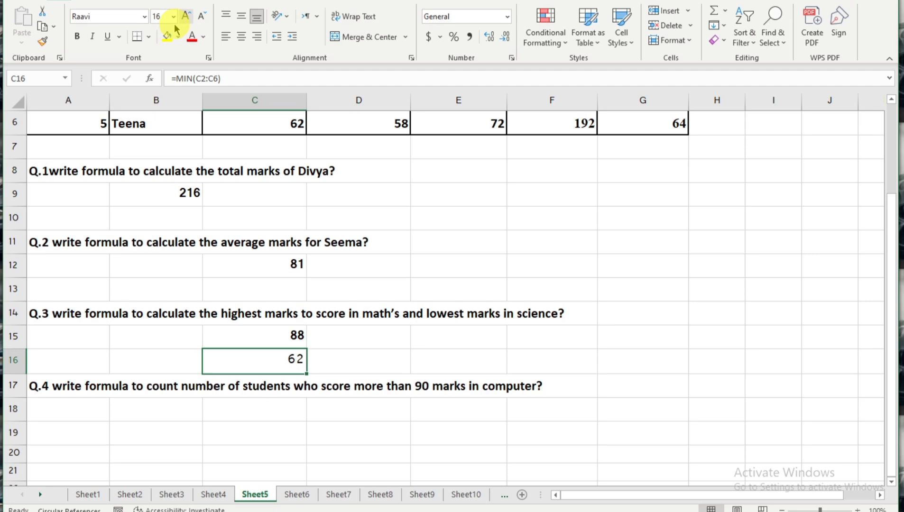
{"action": "left_click", "coordinate": [77, 37]}
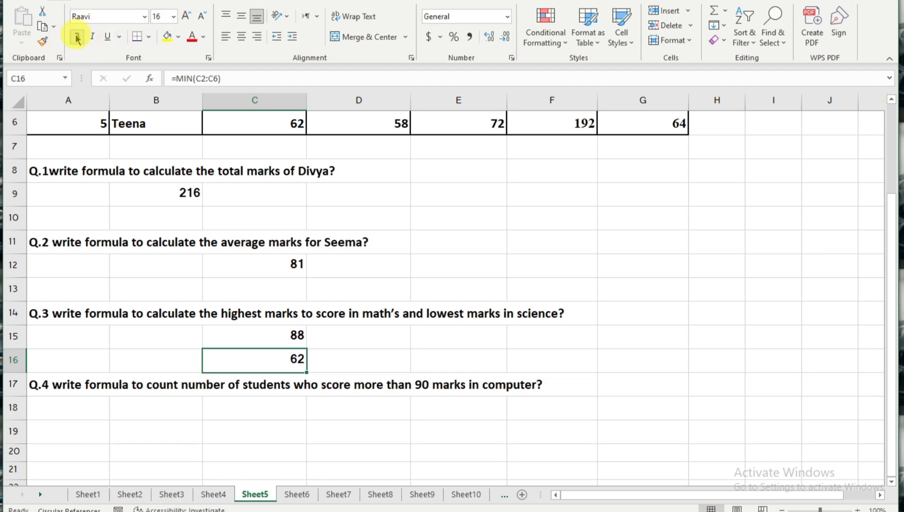
Answer Q.4 in cell C18 by counting Computers marks above 90 with =COUNTIF(E2:E6,">90")
{"action": "left_click", "coordinate": [252, 410]}
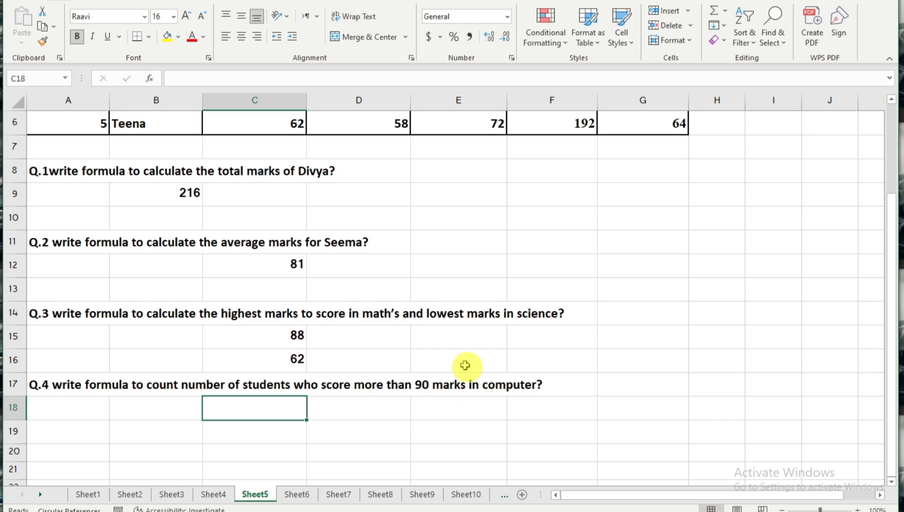
{"action": "scroll", "coordinate": [416, 238], "scroll_direction": "up", "scroll_amount": 2}
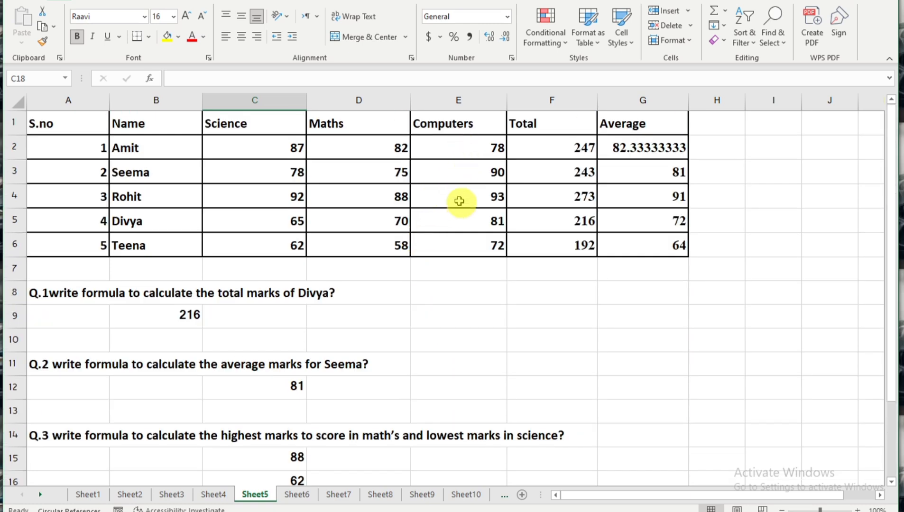
{"action": "scroll", "coordinate": [387, 394], "scroll_direction": "down", "scroll_amount": 2}
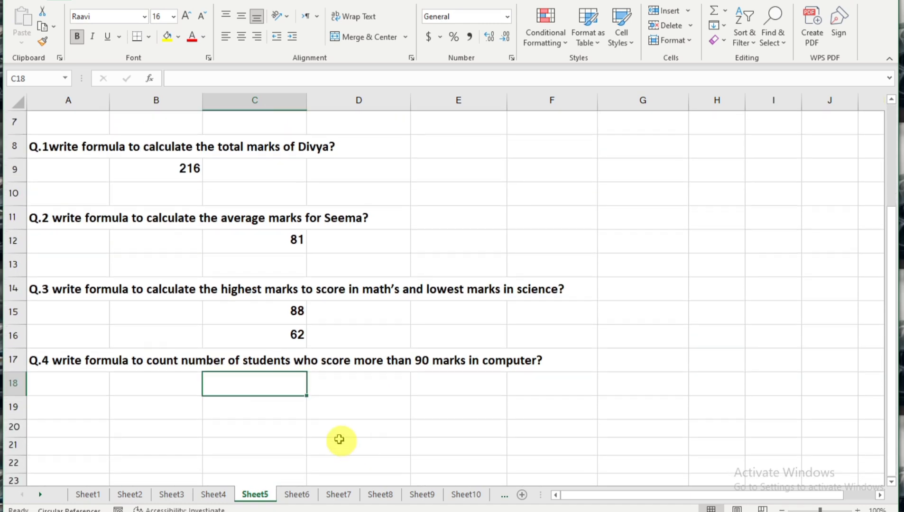
{"action": "type", "text": "=COU"}
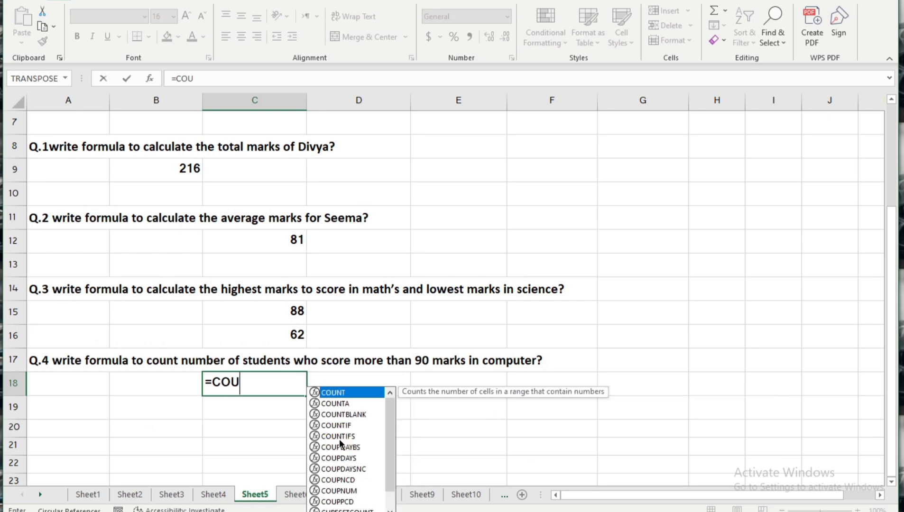
{"action": "type", "text": "NT"}
{"action": "type", "text": "IF("}
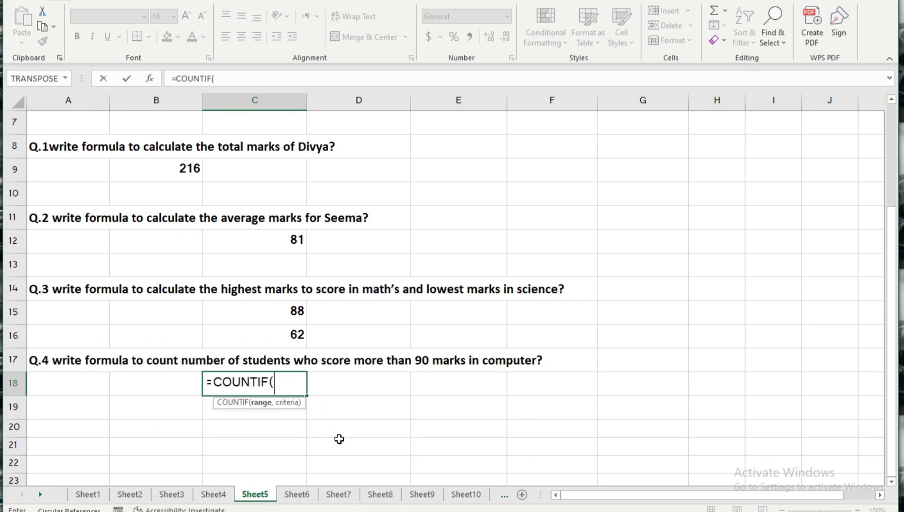
{"action": "scroll", "coordinate": [437, 305], "scroll_direction": "up", "scroll_amount": 2}
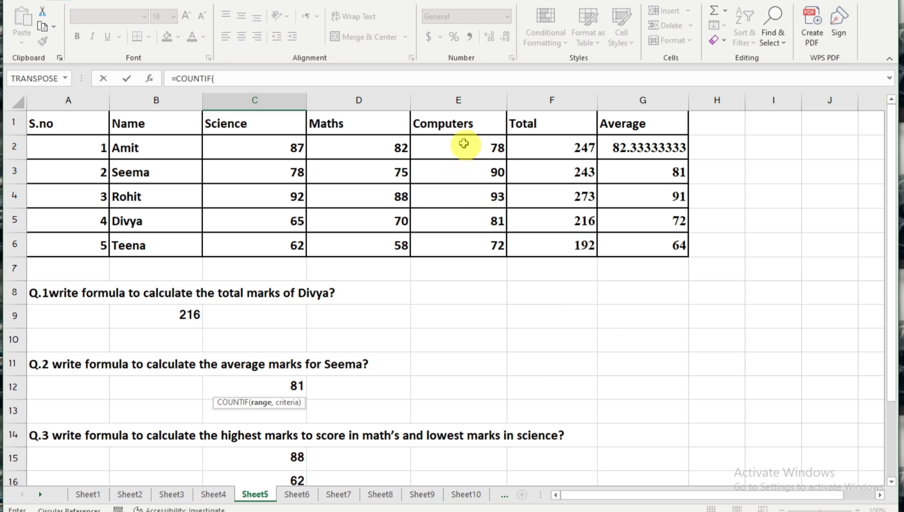
{"action": "left_click_drag", "start_coordinate": [460, 146], "coordinate": [478, 239]}
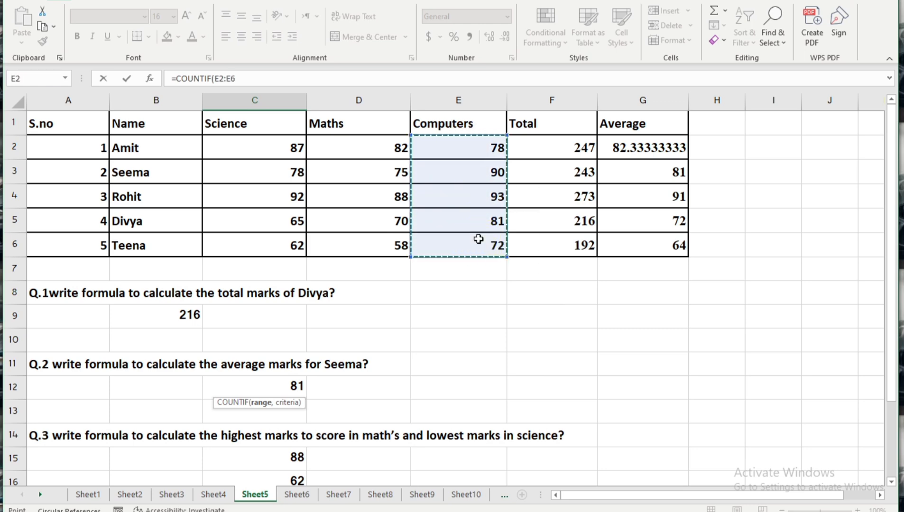
{"action": "type", "text": ",\">90"}
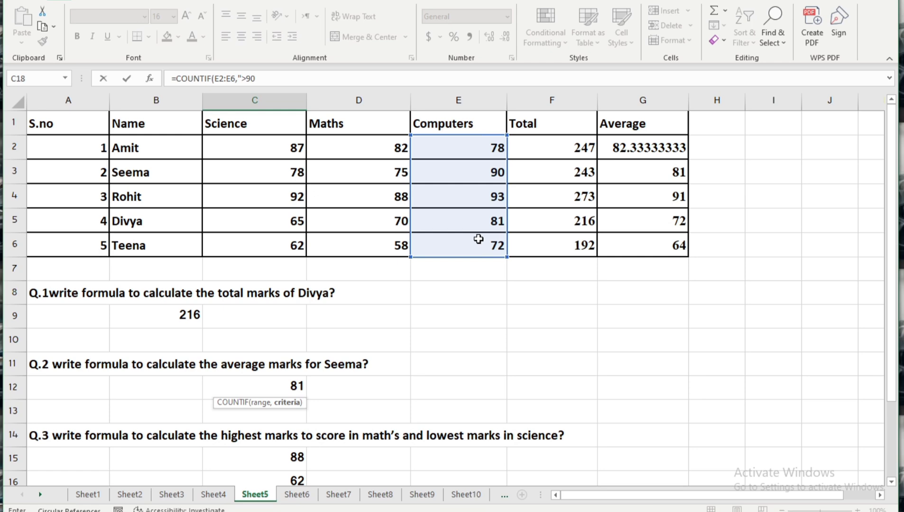
{"action": "type", "text": "\")"}
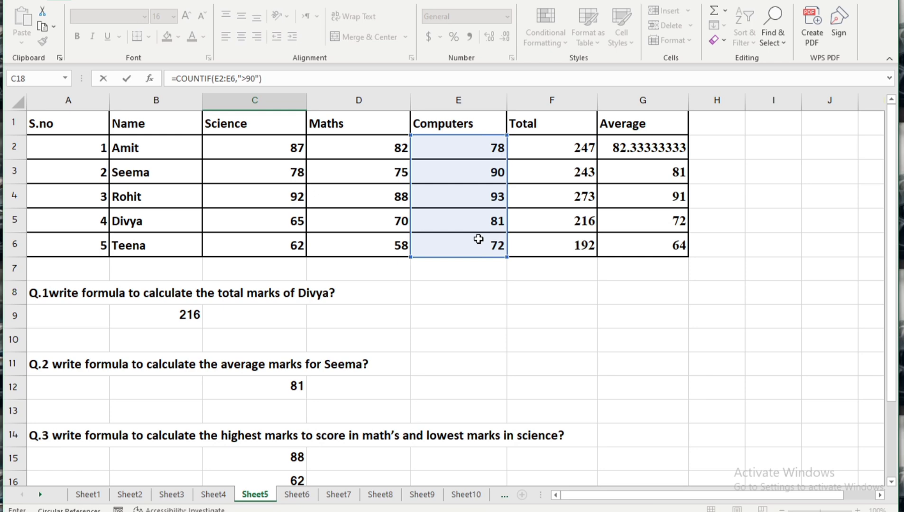
{"action": "key", "text": "Return"}
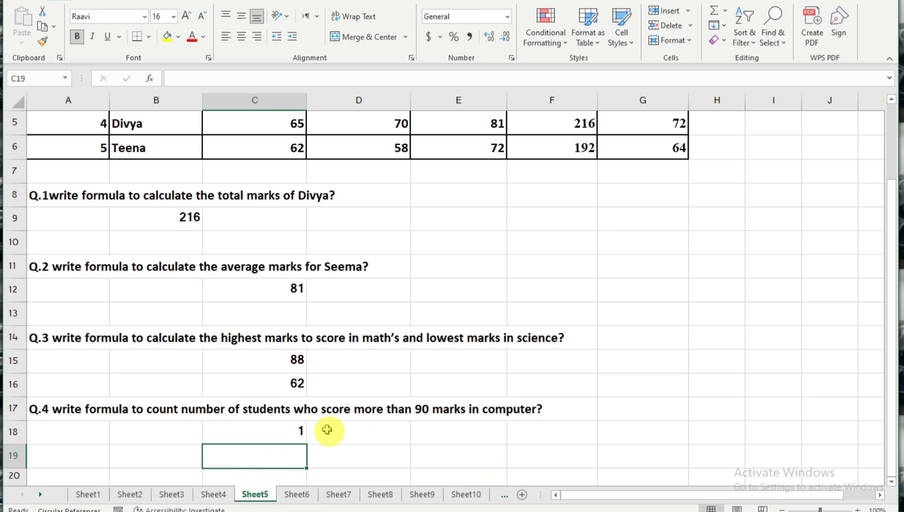
{"action": "left_click", "coordinate": [294, 435]}
{"action": "scroll", "coordinate": [414, 339], "scroll_direction": "up", "scroll_amount": 2}
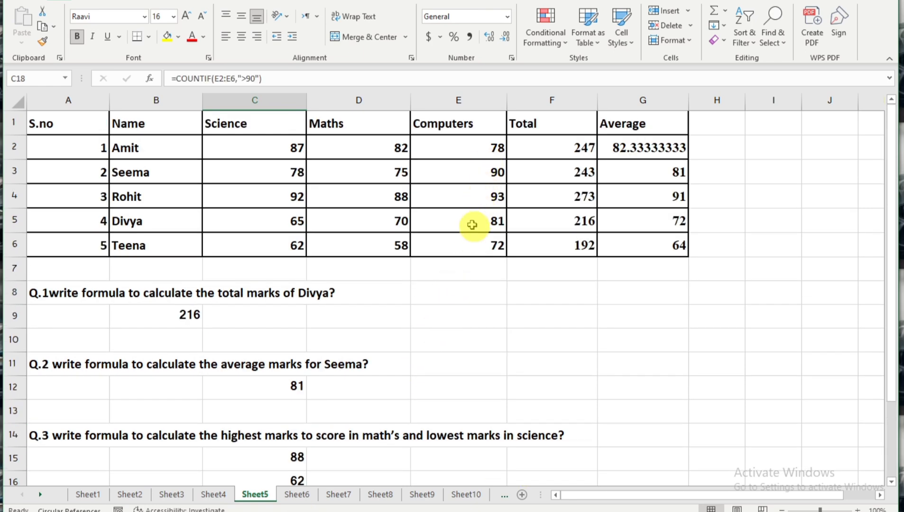
Remove the equals sign from the Q.1 formula in cell B9 so it is stored as the text SUM(C5:E5)
{"action": "left_click", "coordinate": [169, 316]}
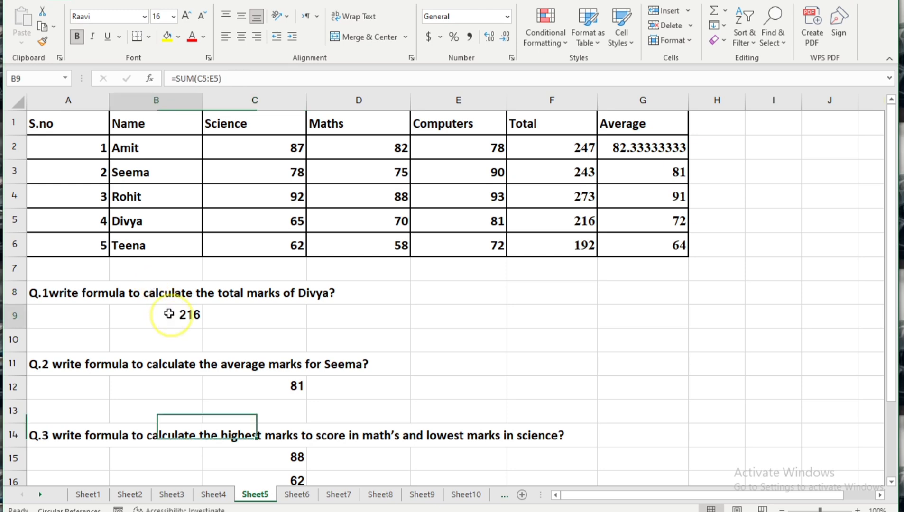
{"action": "left_click", "coordinate": [176, 79]}
{"action": "key", "text": "BackSpace"}
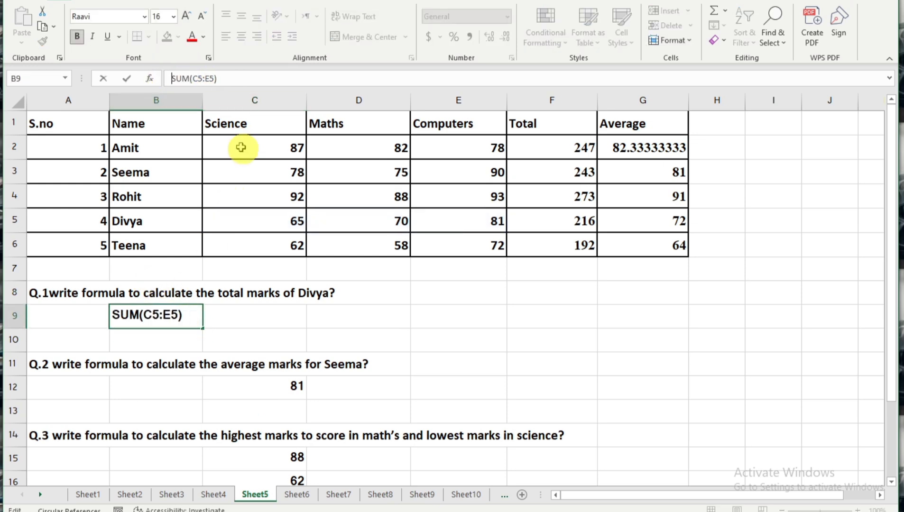
{"action": "left_click", "coordinate": [279, 389]}
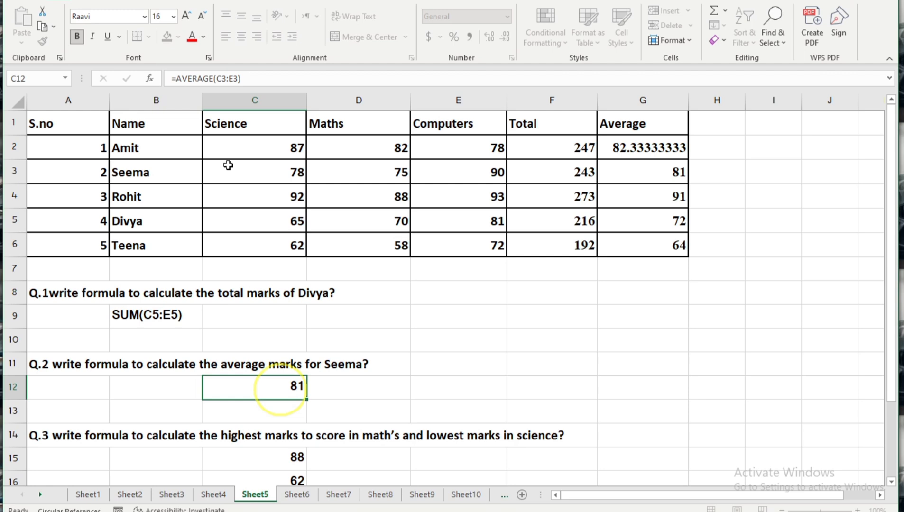
Remove the equals signs from the formulas in C12 and C15 so they are stored as the text AVERAGE(C3:E3) and MAX(D2:D6)
{"action": "left_click", "coordinate": [175, 76]}
{"action": "key", "text": "BackSpace"}
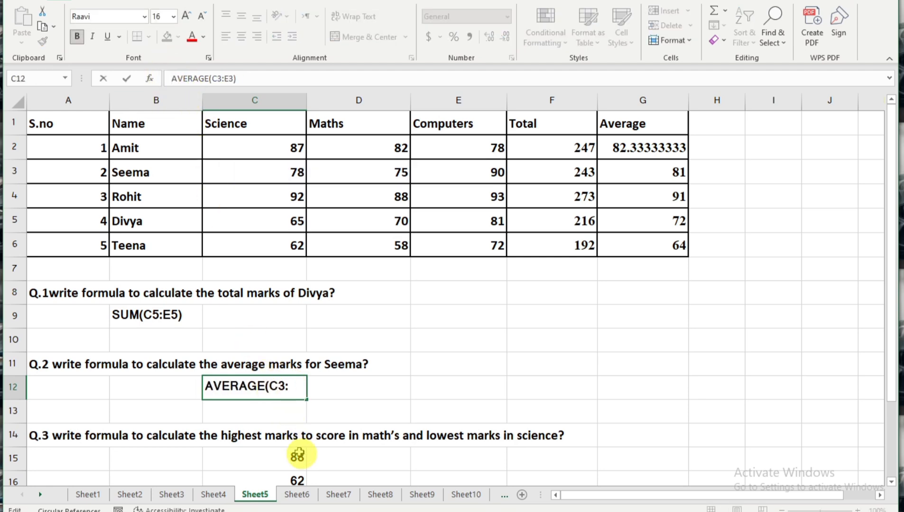
{"action": "left_click", "coordinate": [293, 456]}
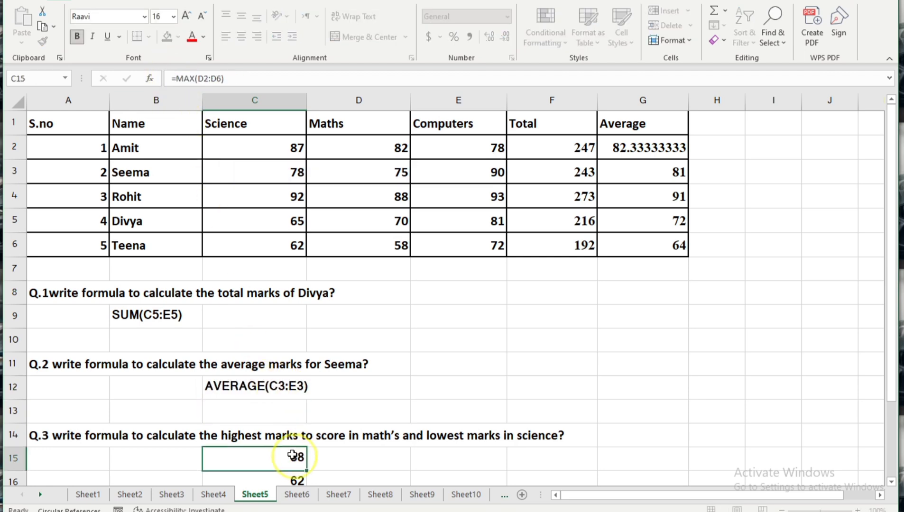
{"action": "left_click", "coordinate": [176, 78]}
{"action": "key", "text": "BackSpace"}
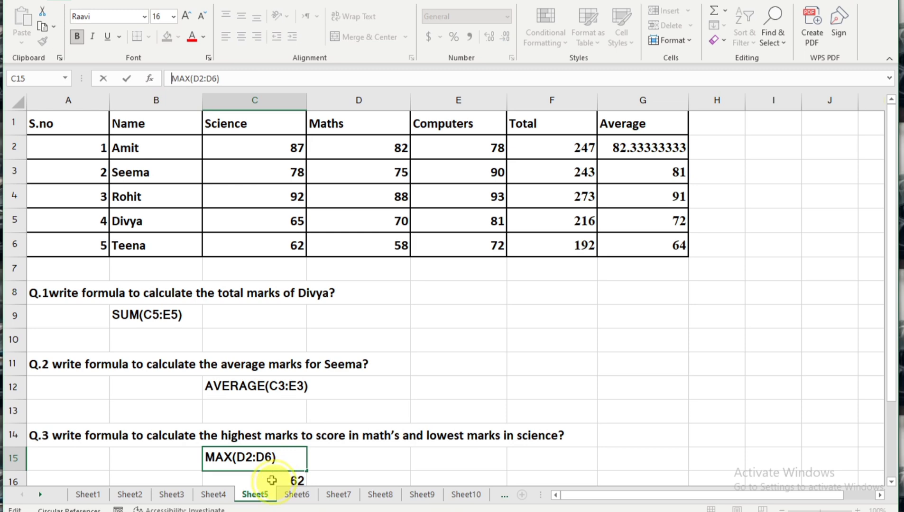
Remove the equals signs from the formulas in C16 and C18 so they are stored as the text MIN(C2:C6) and COUNTIF(E2:E6,">90")
{"action": "left_click", "coordinate": [272, 481]}
{"action": "left_click", "coordinate": [175, 78]}
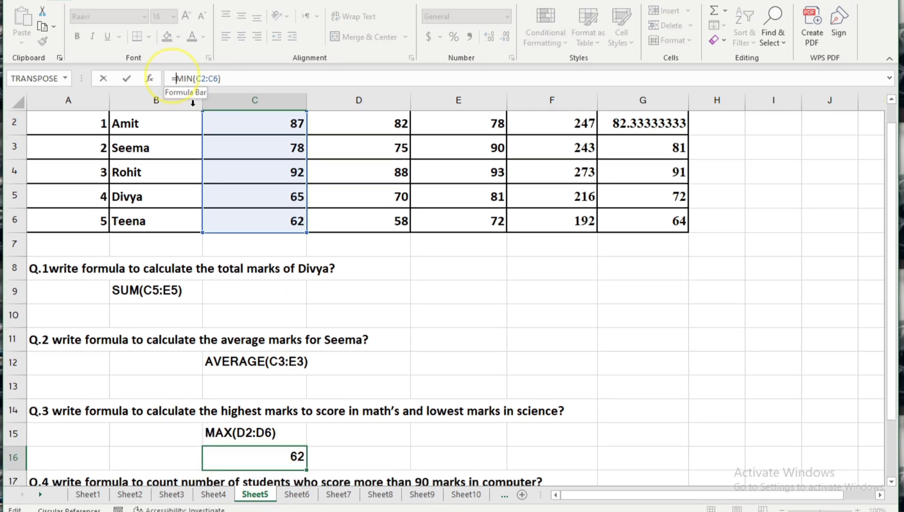
{"action": "key", "text": "BackSpace"}
{"action": "scroll", "coordinate": [323, 404], "scroll_direction": "down", "scroll_amount": 1}
{"action": "left_click", "coordinate": [283, 429]}
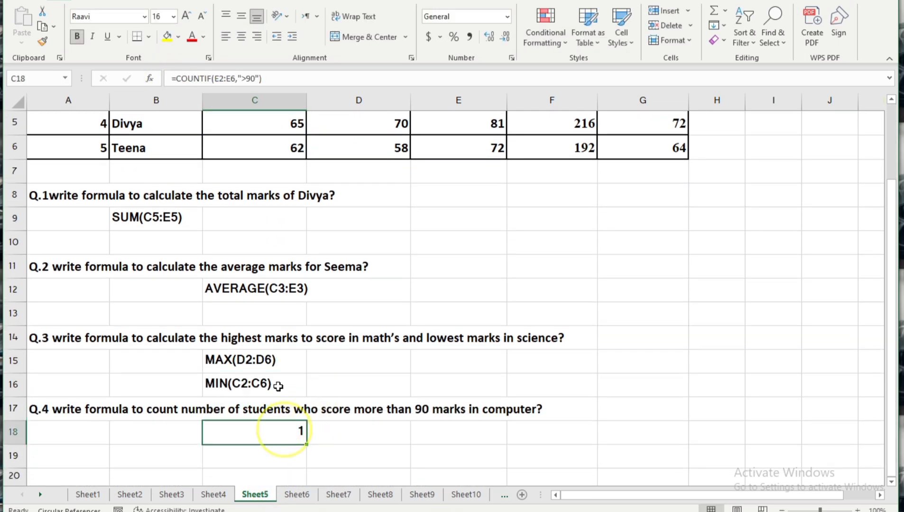
{"action": "left_click", "coordinate": [175, 78]}
{"action": "key", "text": "BackSpace"}
{"action": "left_click", "coordinate": [427, 283]}
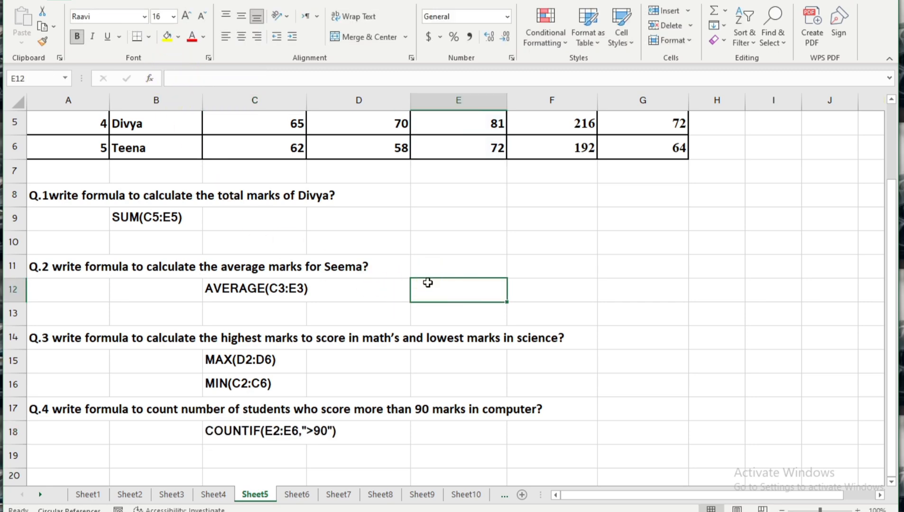
{"action": "scroll", "coordinate": [532, 369], "scroll_direction": "down", "scroll_amount": 2}
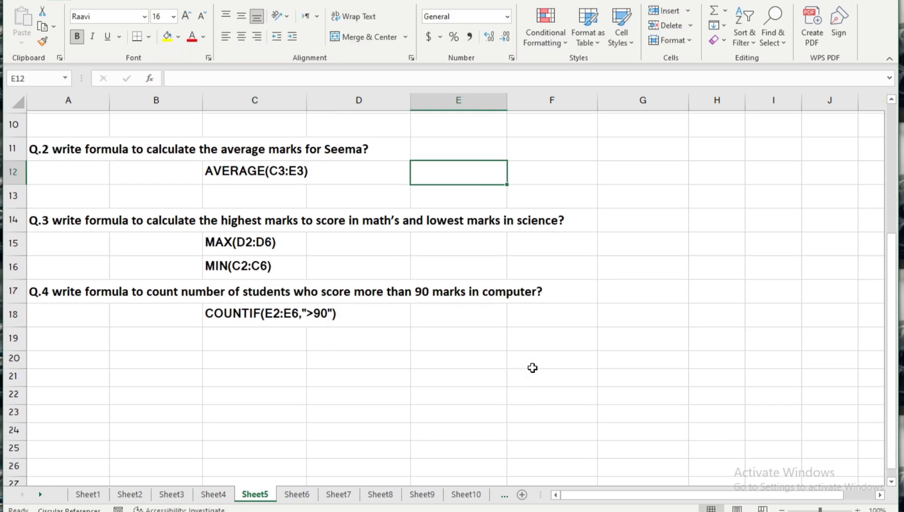
{"action": "scroll", "coordinate": [532, 368], "scroll_direction": "up", "scroll_amount": 4}
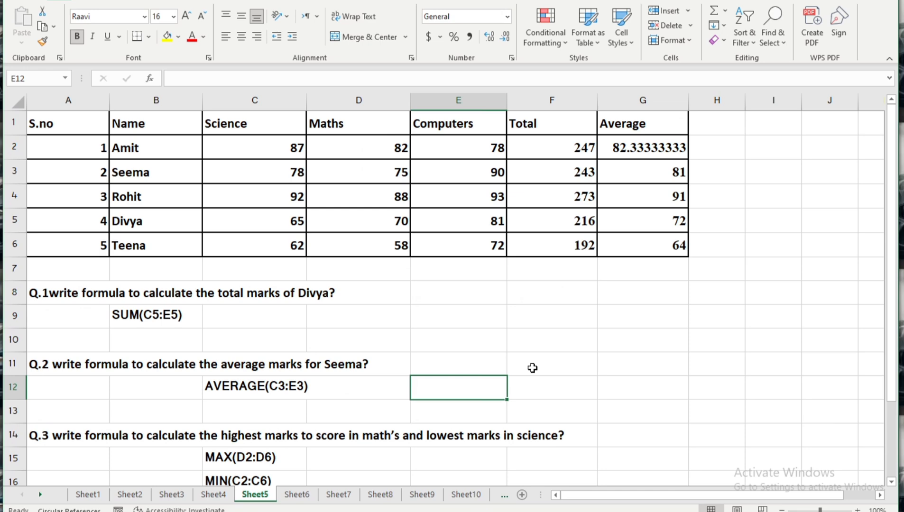